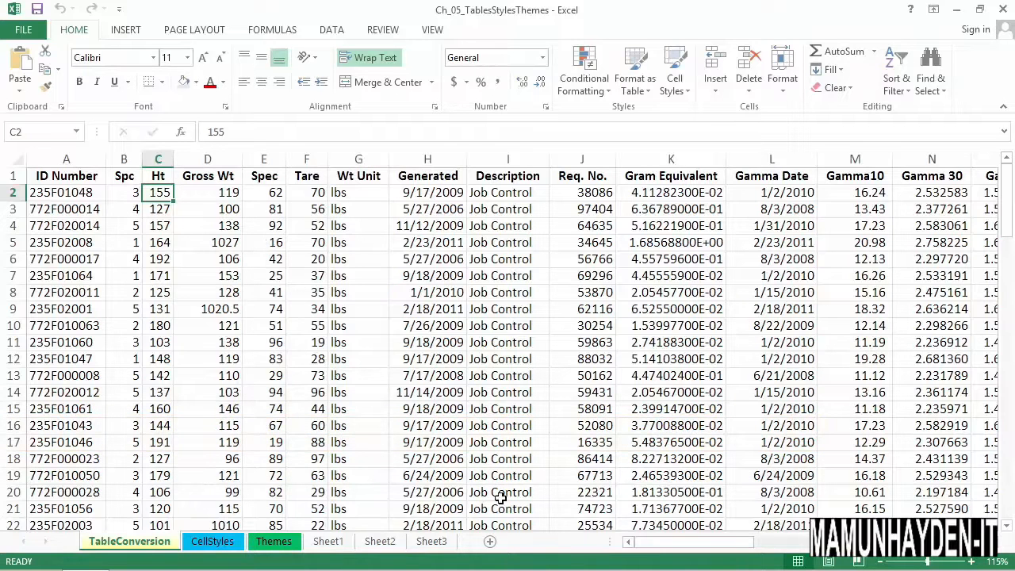
# - Convert the data range A1:AF101 on the TableConversion sheet into a table with headers
pyautogui.moveTo(668, 548); pyautogui.dragTo(646, 540)
pyautogui.click(511, 230)
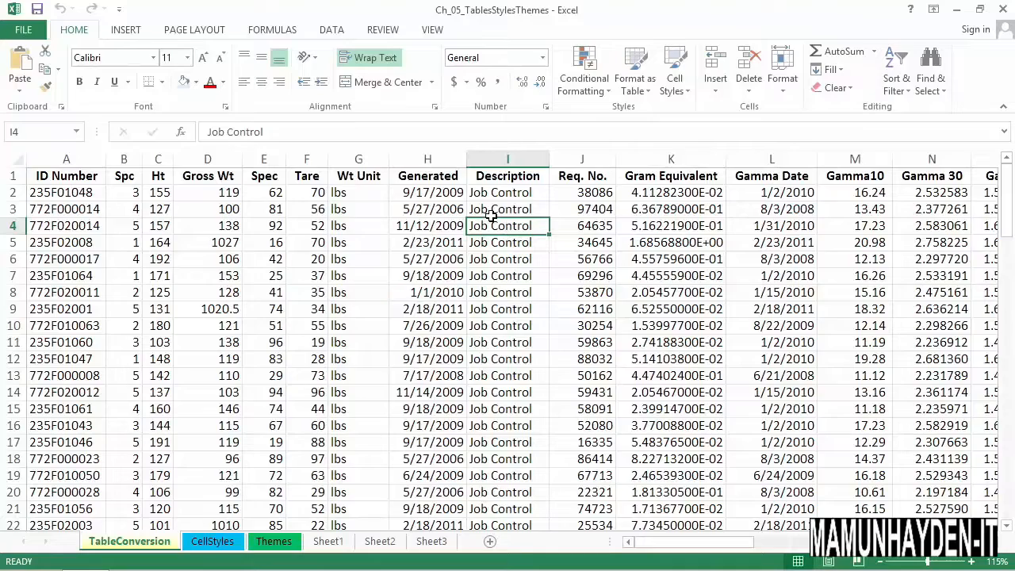
pyautogui.scroll(-4, 493, 272)
pyautogui.scroll(-5, 493, 271)
pyautogui.scroll(8, 493, 278)
pyautogui.scroll(2, 496, 294)
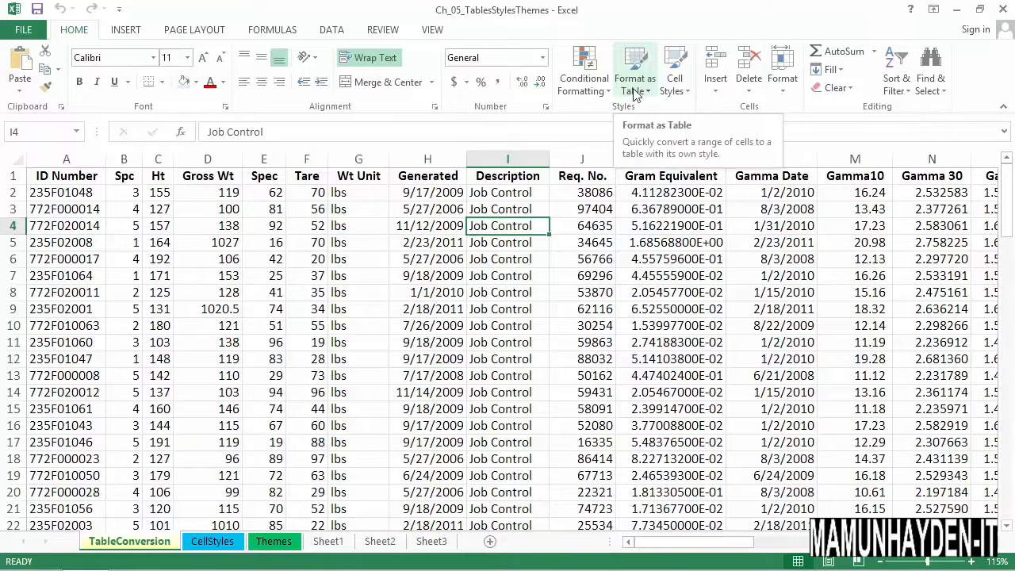
pyautogui.click(127, 30)
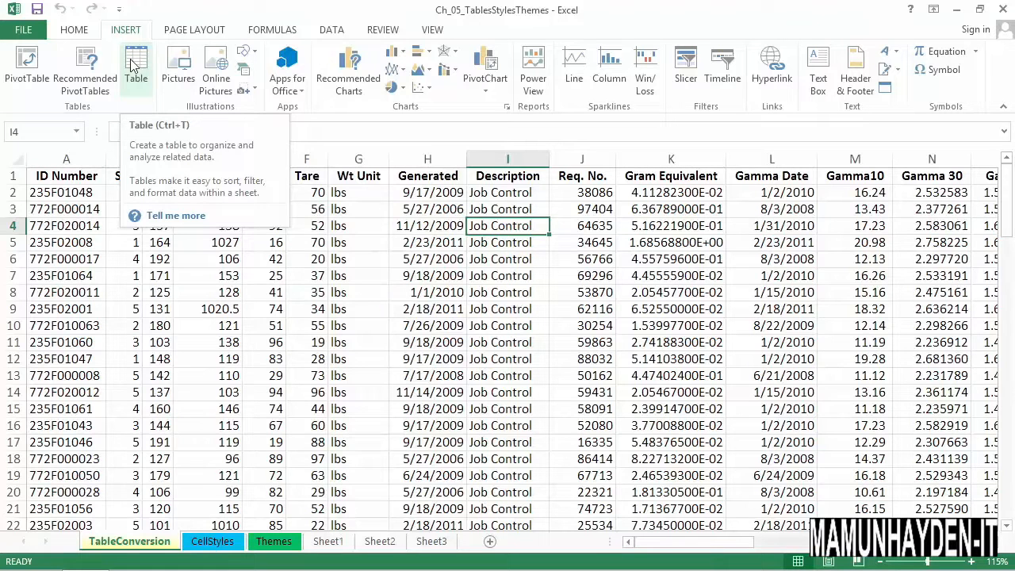
pyautogui.click(132, 66)
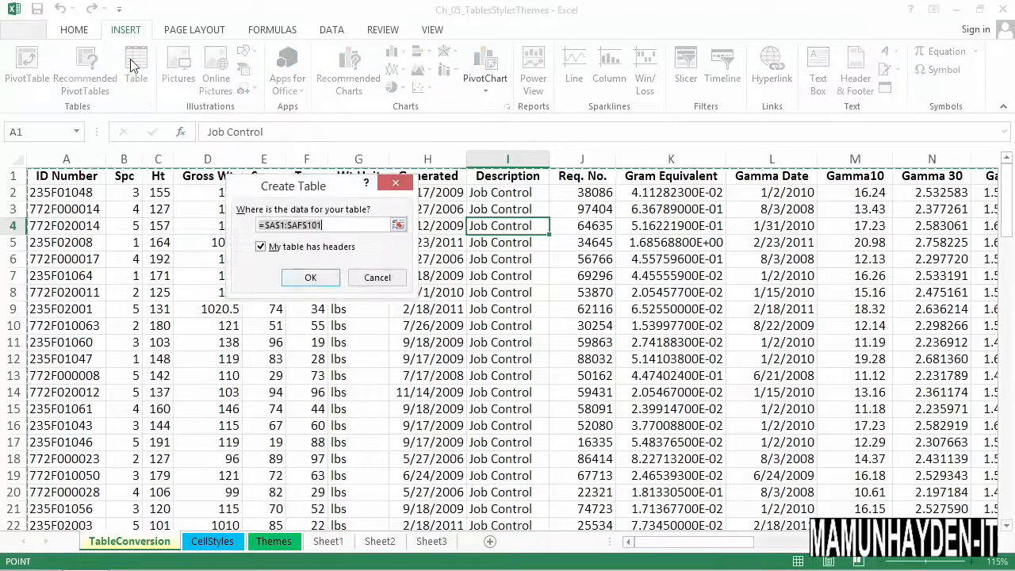
pyautogui.moveTo(317, 189); pyautogui.dragTo(345, 214)
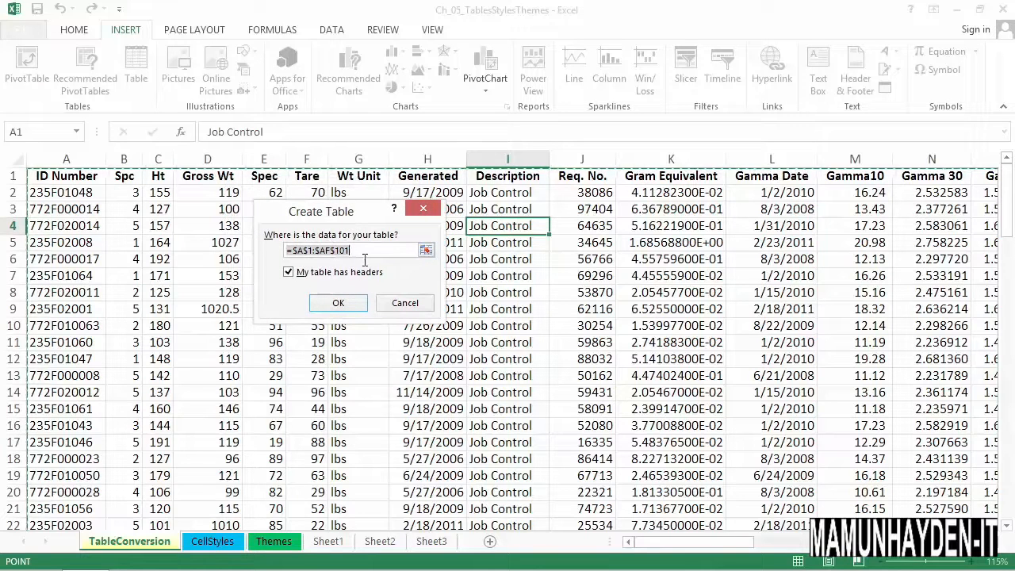
pyautogui.click(338, 308)
pyautogui.click(353, 308)
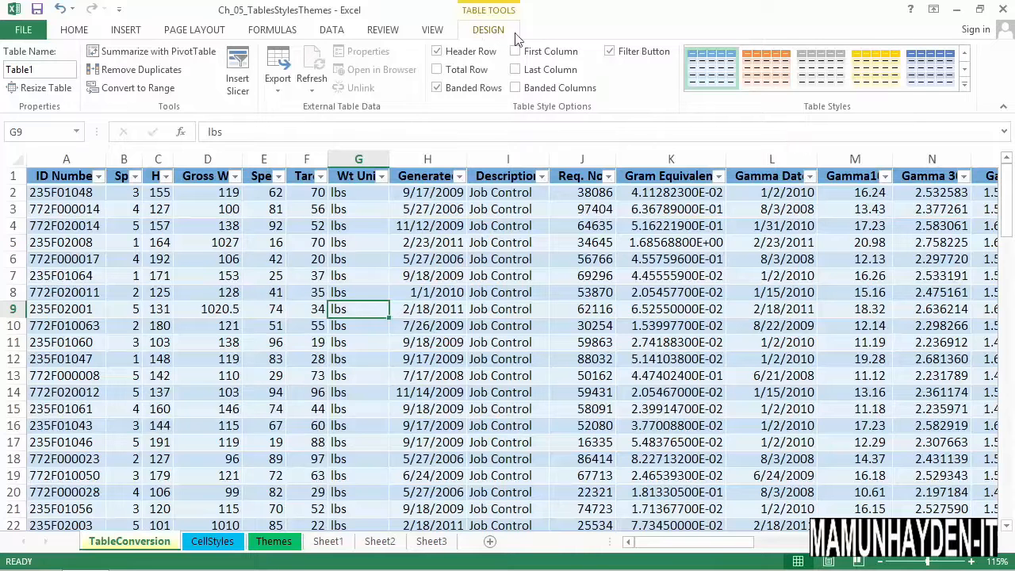
# - Apply the light blue medium table style with a solid header and banded rows, and review how it looks down the records
pyautogui.click(965, 83)
pyautogui.moveTo(1009, 151); pyautogui.dragTo(1007, 305)
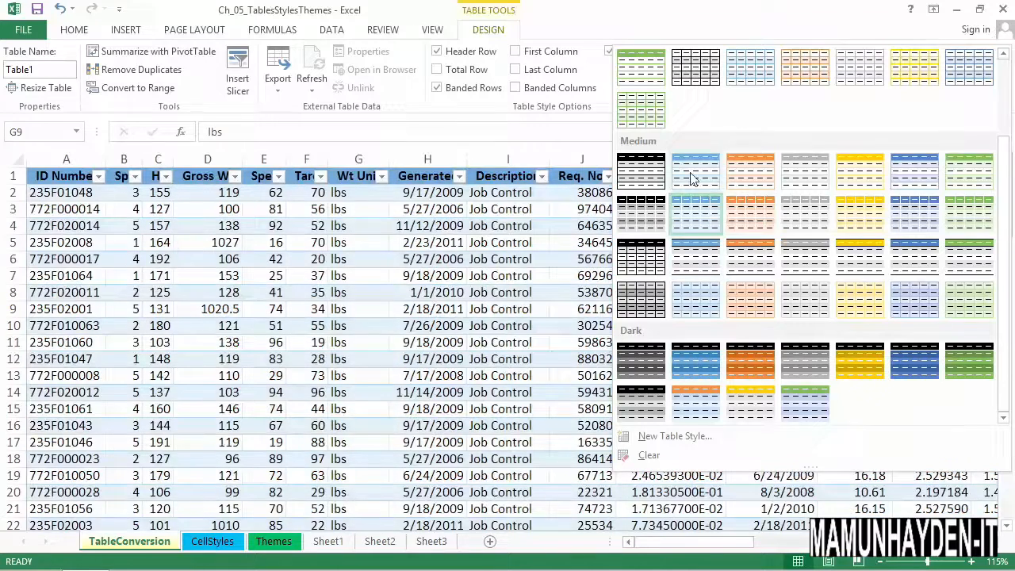
pyautogui.click(702, 184)
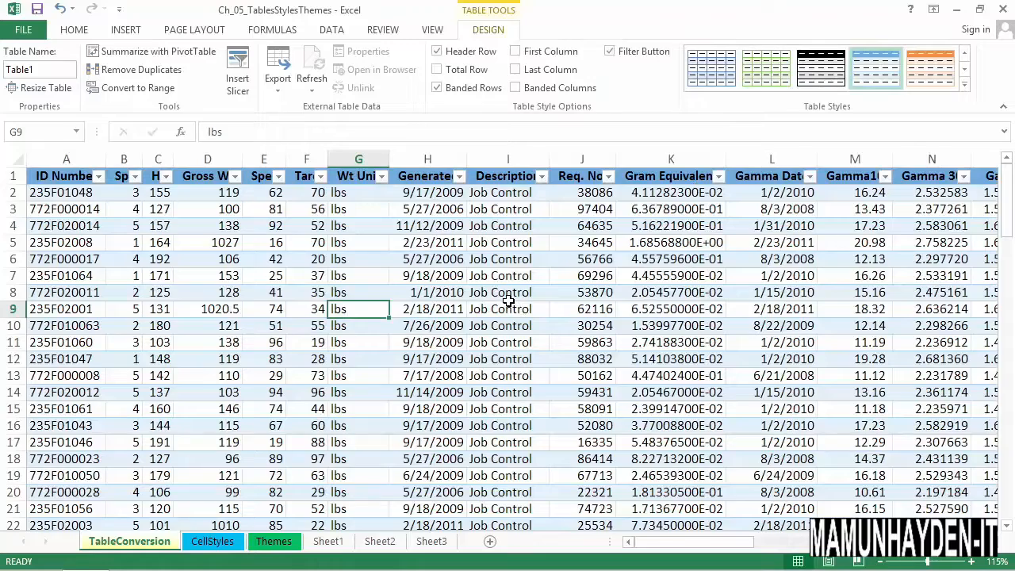
pyautogui.scroll(-1, 509, 301)
pyautogui.scroll(-1, 508, 301)
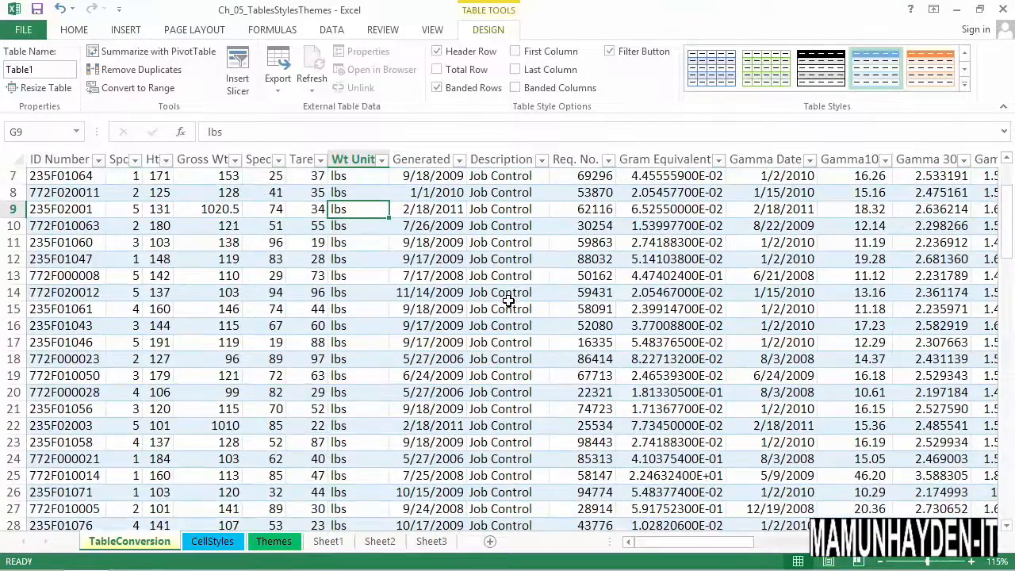
pyautogui.scroll(-1, 508, 301)
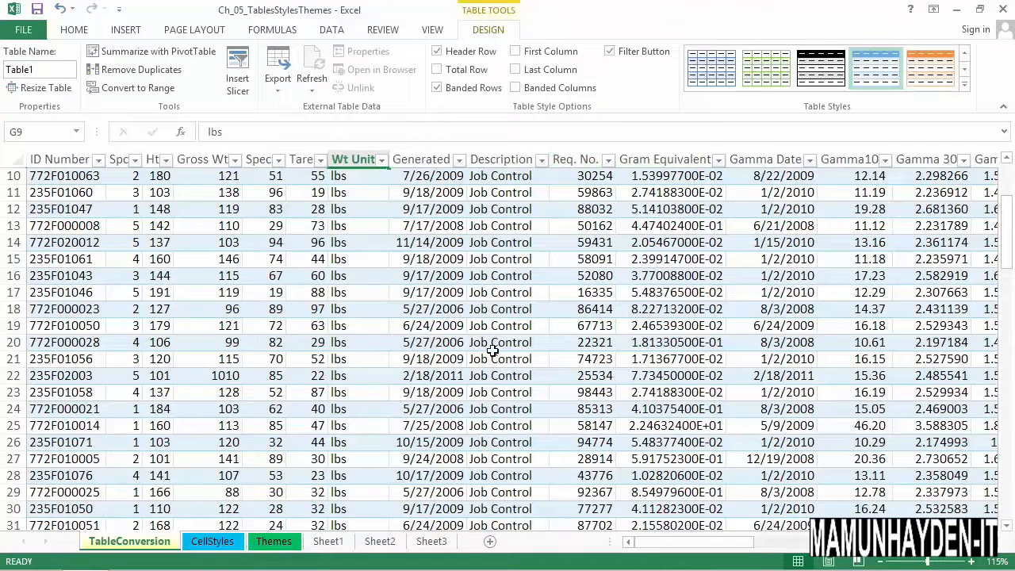
pyautogui.scroll(3, 490, 346)
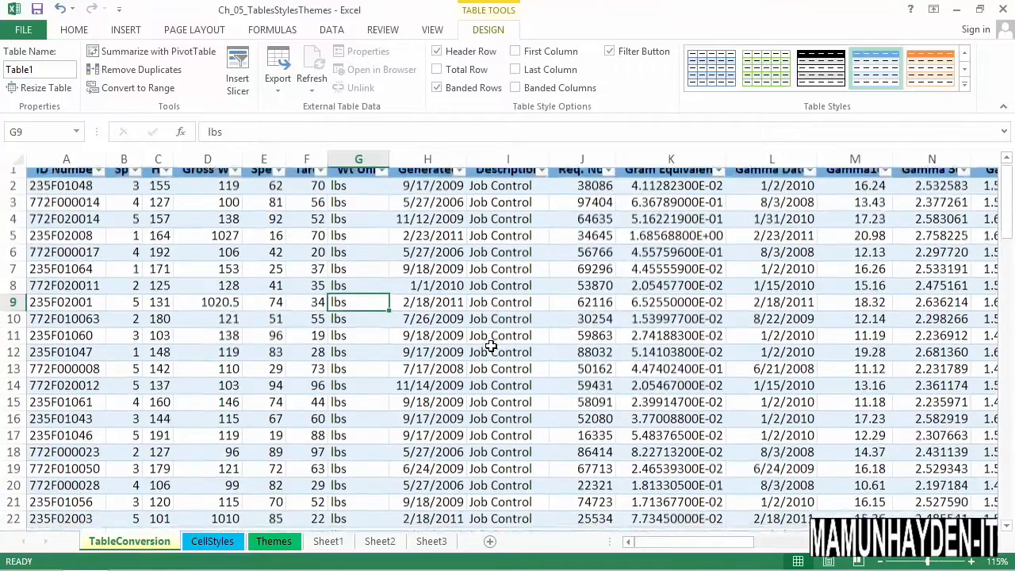
pyautogui.scroll(-7, 487, 349)
pyautogui.scroll(7, 483, 367)
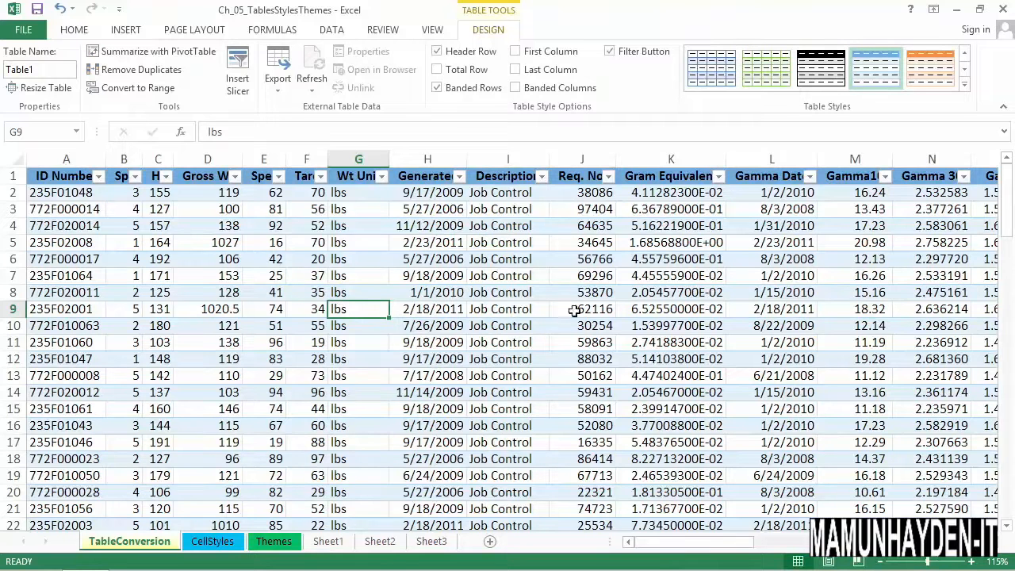
# - Turn off the filter buttons in the table's header row and check the headings further down the records
pyautogui.click(610, 52)
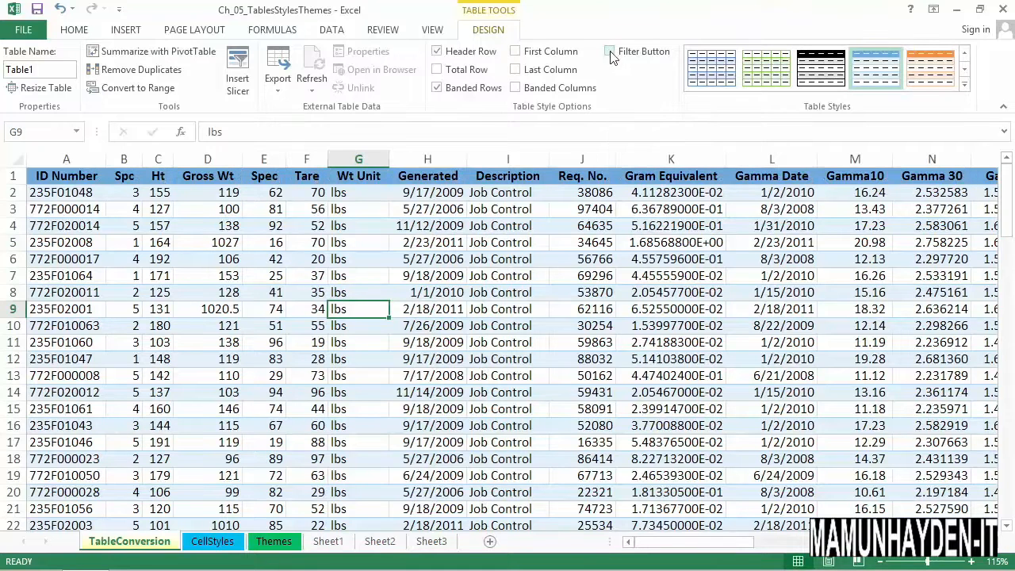
pyautogui.click(492, 276)
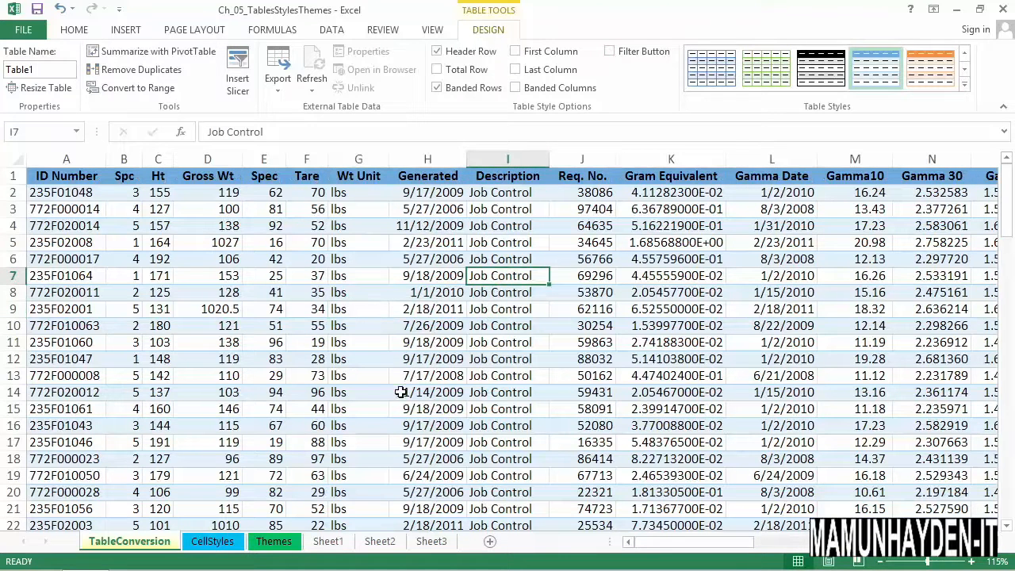
pyautogui.click(373, 282)
pyautogui.scroll(-6, 374, 301)
pyautogui.scroll(6, 601, 460)
pyautogui.click(381, 246)
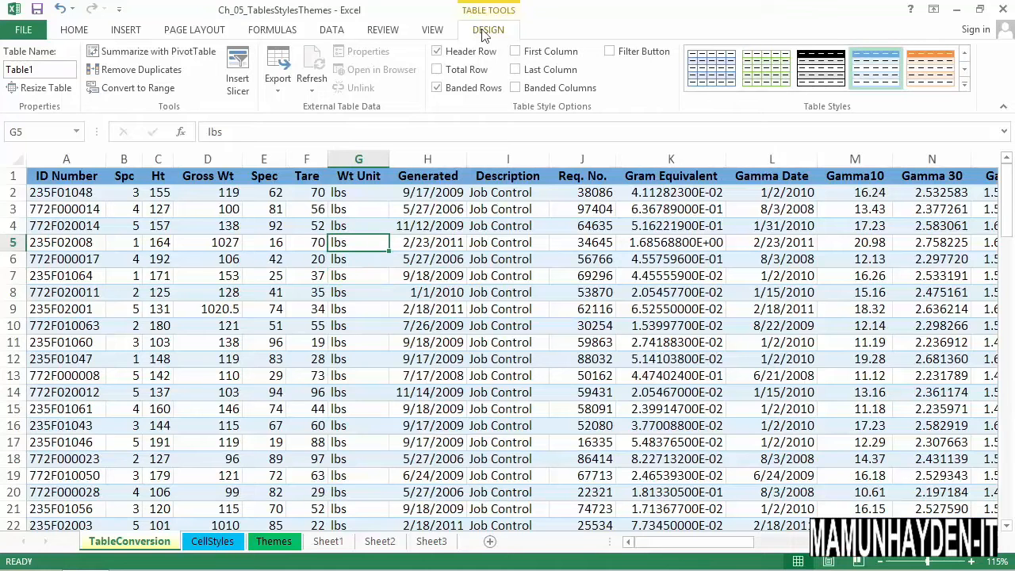
# - Try the First Column emphasis on the table and switch it off again
pyautogui.click(516, 53)
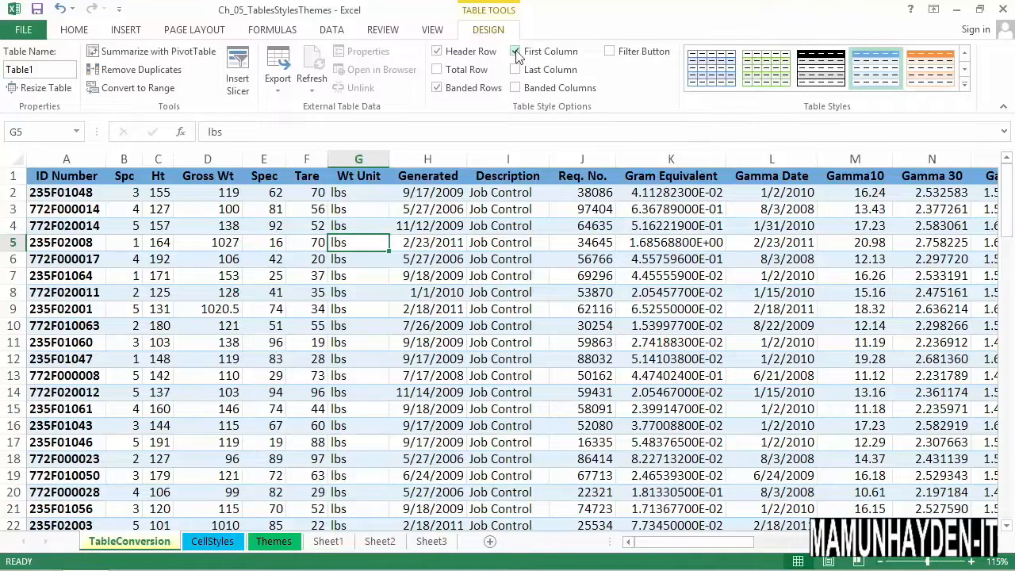
pyautogui.click(516, 52)
pyautogui.click(517, 71)
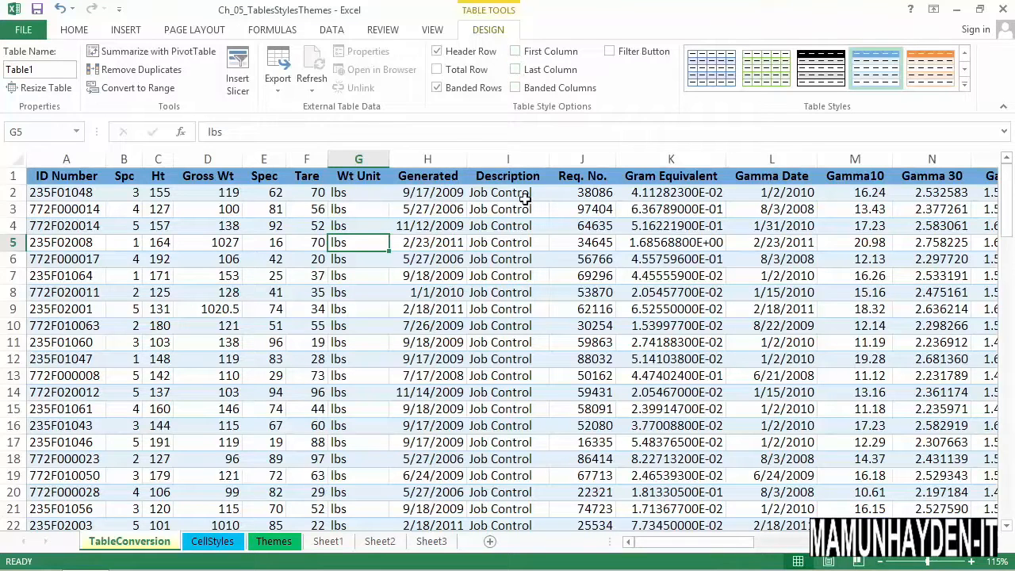
# - Extend the table with a new row by entering 23f4567 in cell A102 below the last record
pyautogui.click(511, 229)
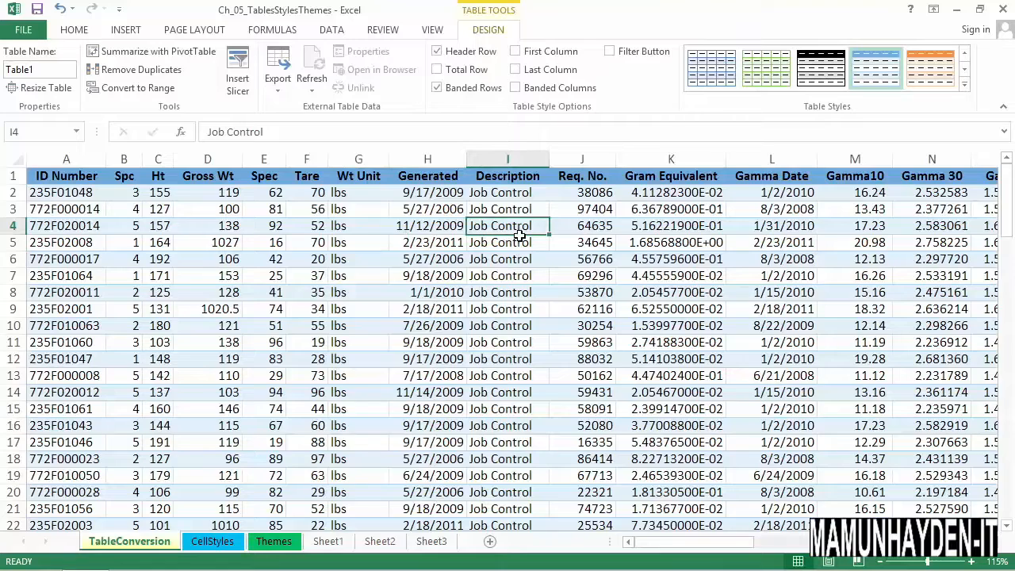
pyautogui.doubleClick(519, 234)
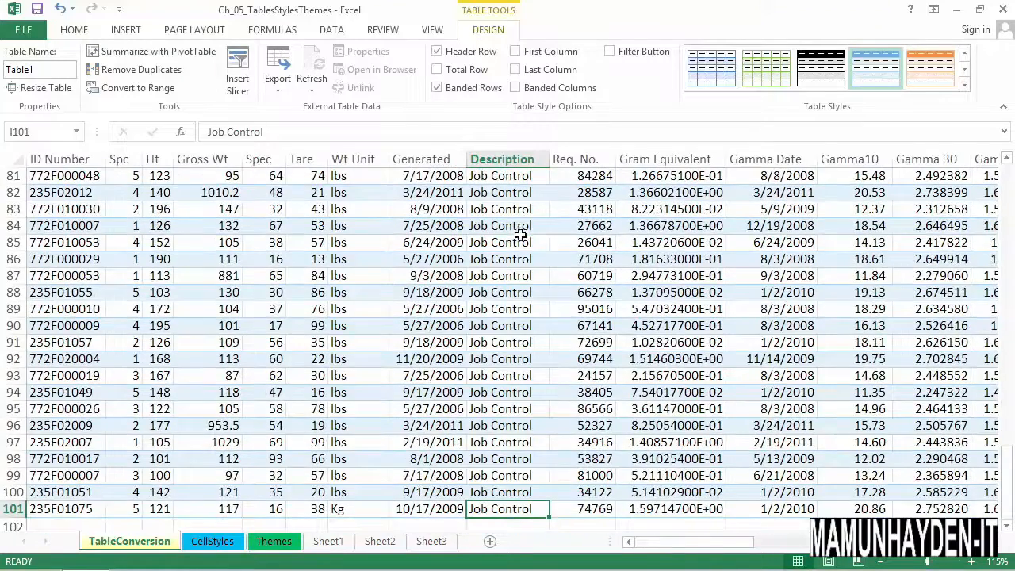
pyautogui.scroll(-3, 494, 234)
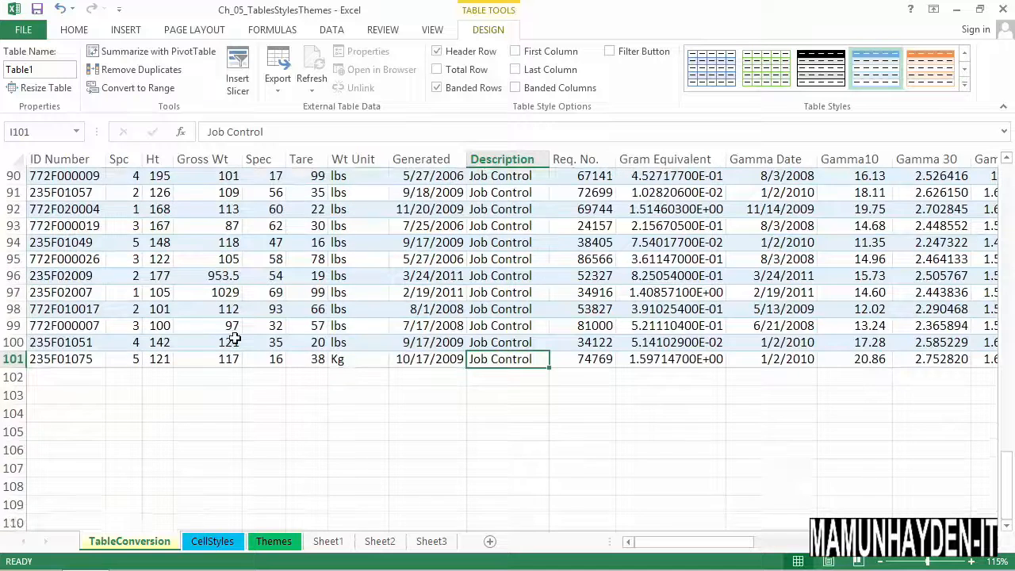
pyautogui.click(64, 380)
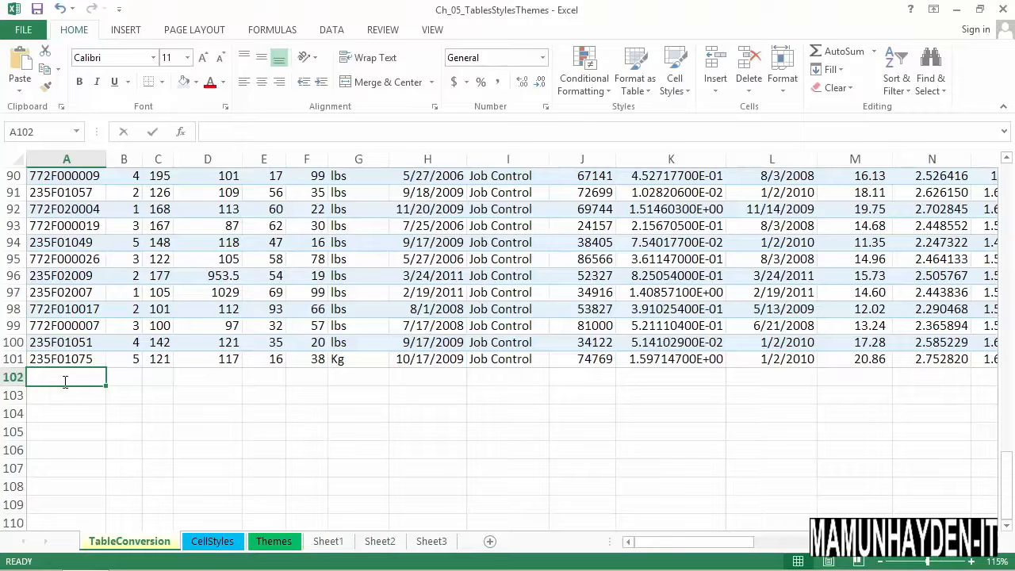
pyautogui.write('23f4567')
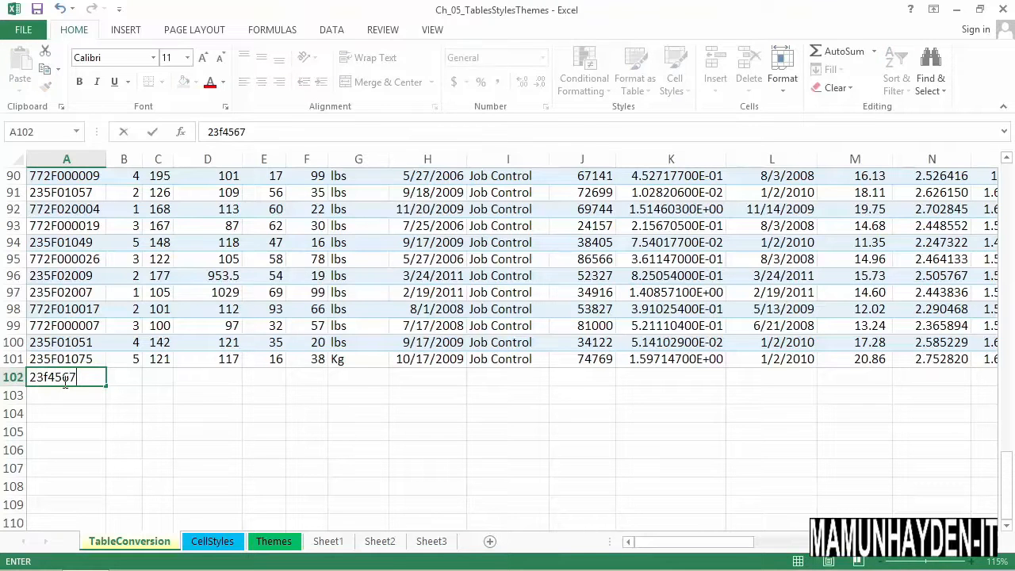
pyautogui.press('Tab')
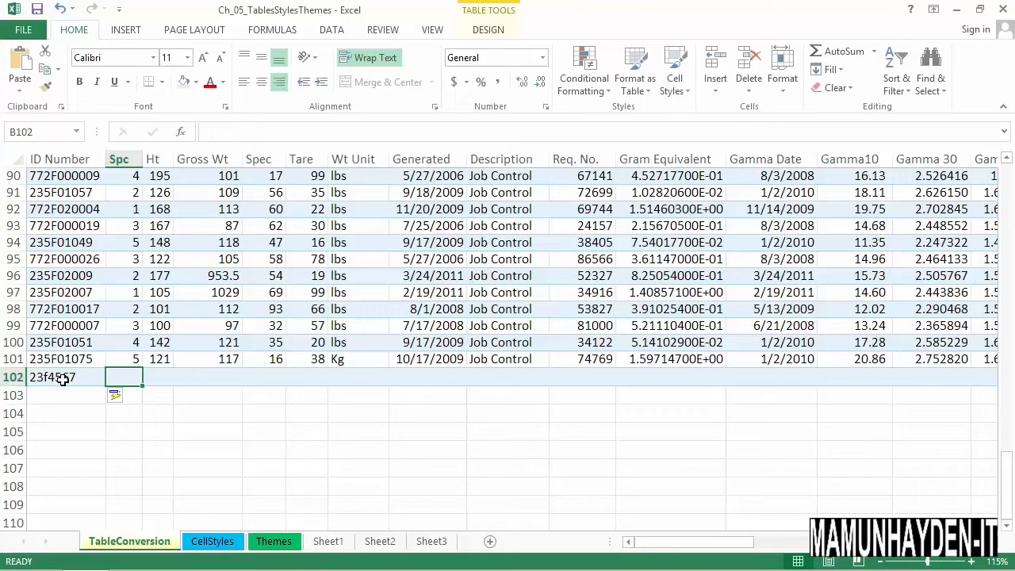
pyautogui.moveTo(690, 545); pyautogui.dragTo(432, 517)
# - Undo the table's row extension and the entry in A102
pyautogui.hotkey('ctrl', 'z')
pyautogui.hotkey('ctrl', 'z')
pyautogui.click(90, 328)
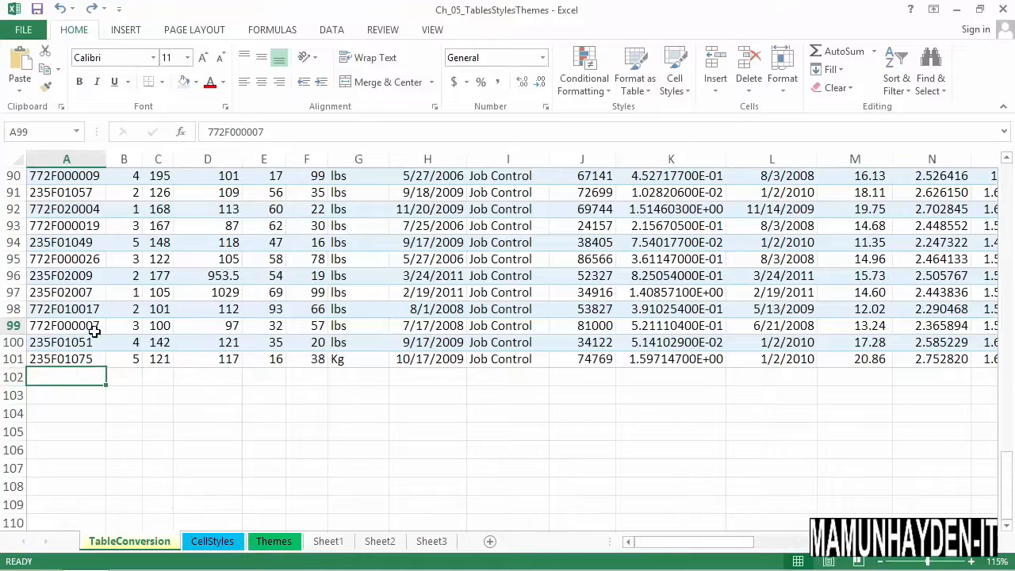
# - Add a new table column headed Index in cell AG1, directly after the Quantity column
pyautogui.hotkey('ctrl', 'Home')
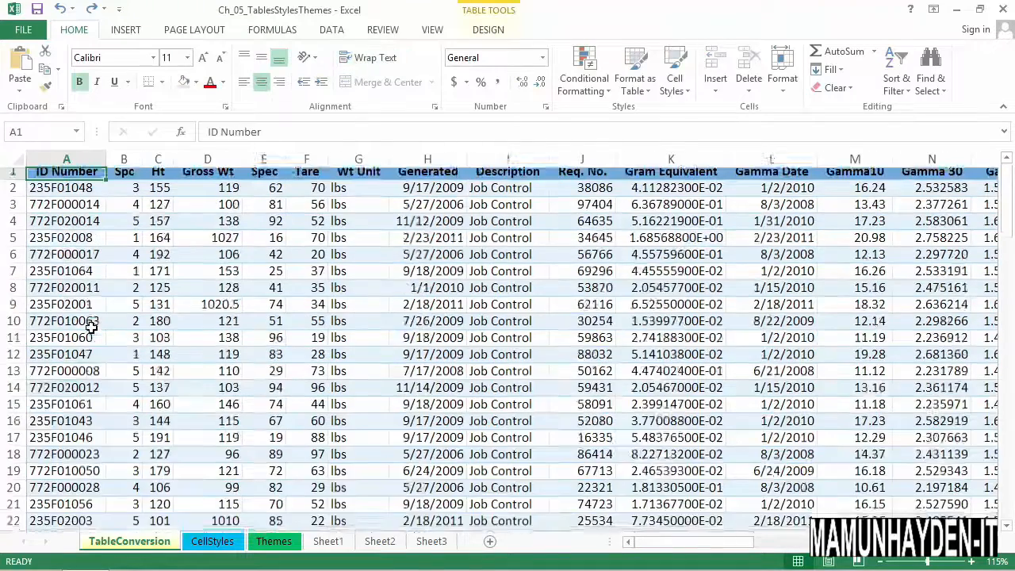
pyautogui.press('Right')
pyautogui.press('Right')
pyautogui.press('Right')
pyautogui.press('Right')
pyautogui.press('Right')
pyautogui.press('Right')
pyautogui.press('Right')
pyautogui.press('Right')
pyautogui.press('Right')
pyautogui.press('Right')
pyautogui.press('Right')
pyautogui.press('Right')
pyautogui.press('Right')
pyautogui.press('Right')
pyautogui.press('Right')
pyautogui.press('Right')
pyautogui.press('Right')
pyautogui.press('Right')
pyautogui.press('Right')
pyautogui.press('Right')
pyautogui.press('Right')
pyautogui.press('Right')
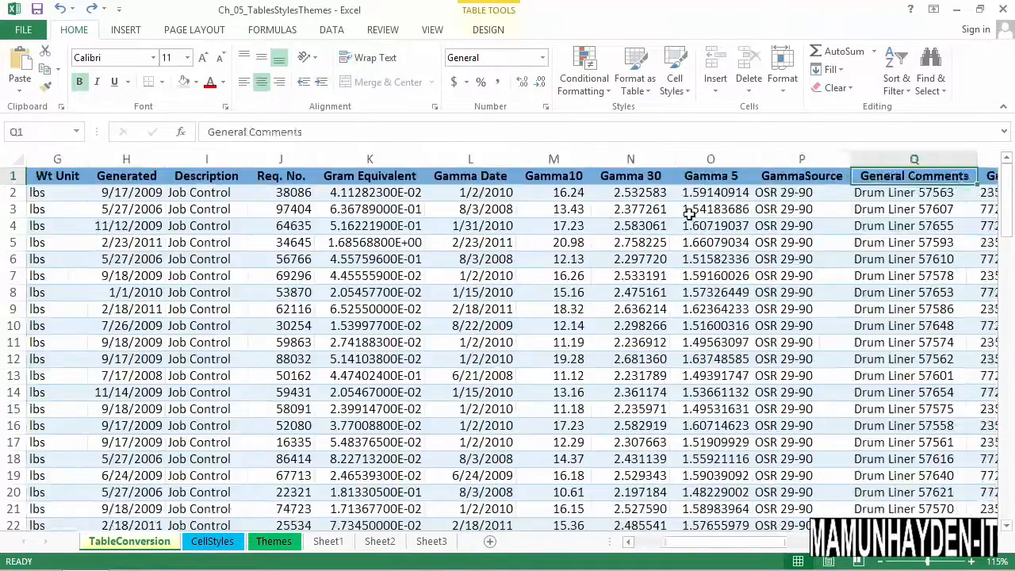
pyautogui.press('Right')
pyautogui.press('Right')
pyautogui.press('Right')
pyautogui.press('Right')
pyautogui.press('Right')
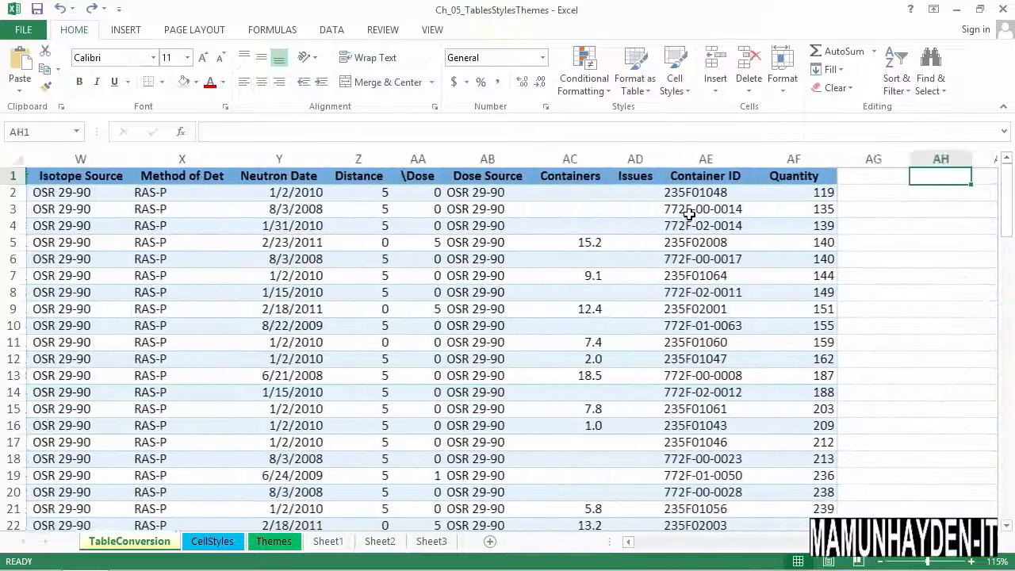
pyautogui.click(655, 181)
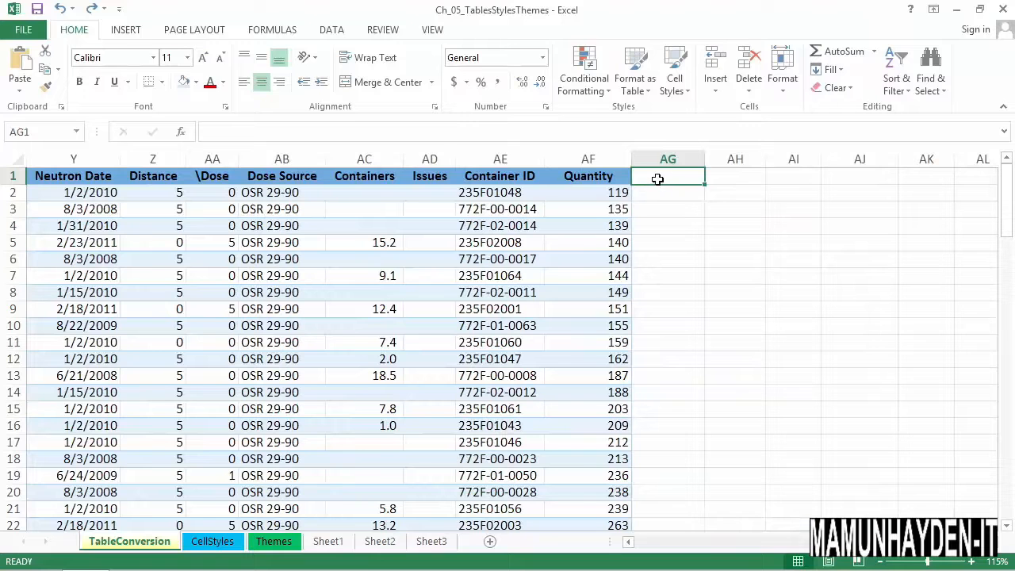
pyautogui.write('Index')
pyautogui.press('Return')
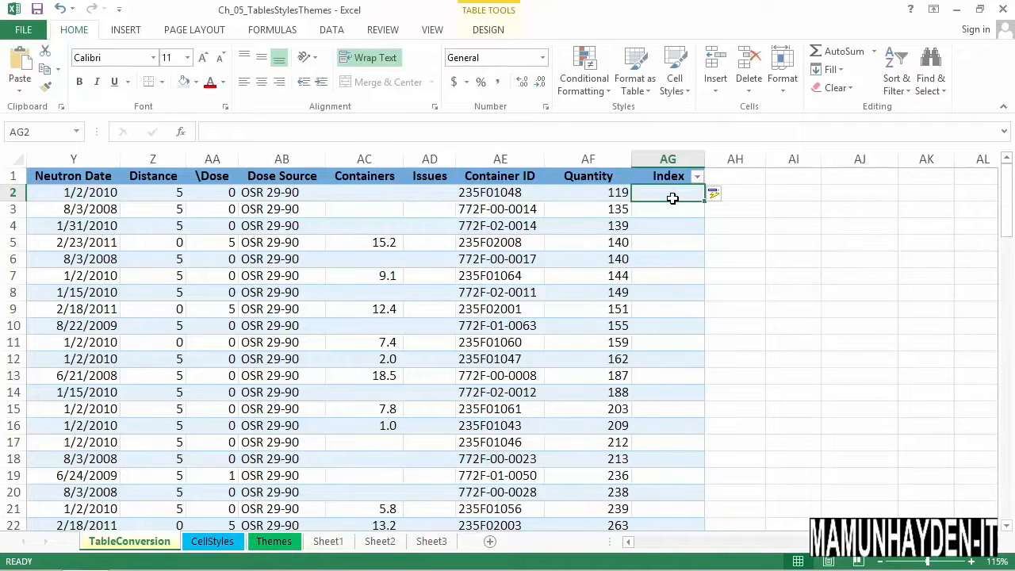
pyautogui.write('=')
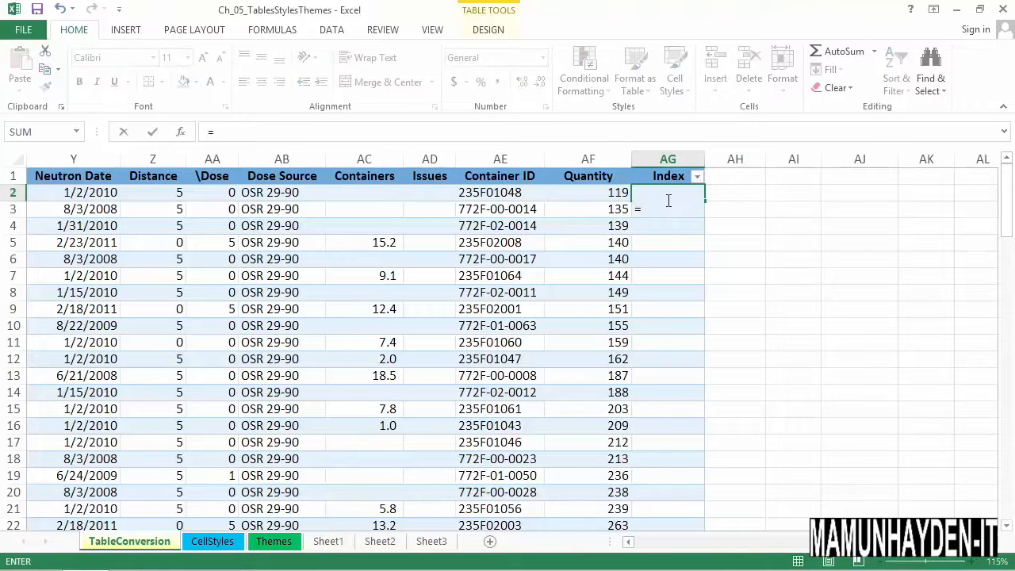
pyautogui.click(590, 199)
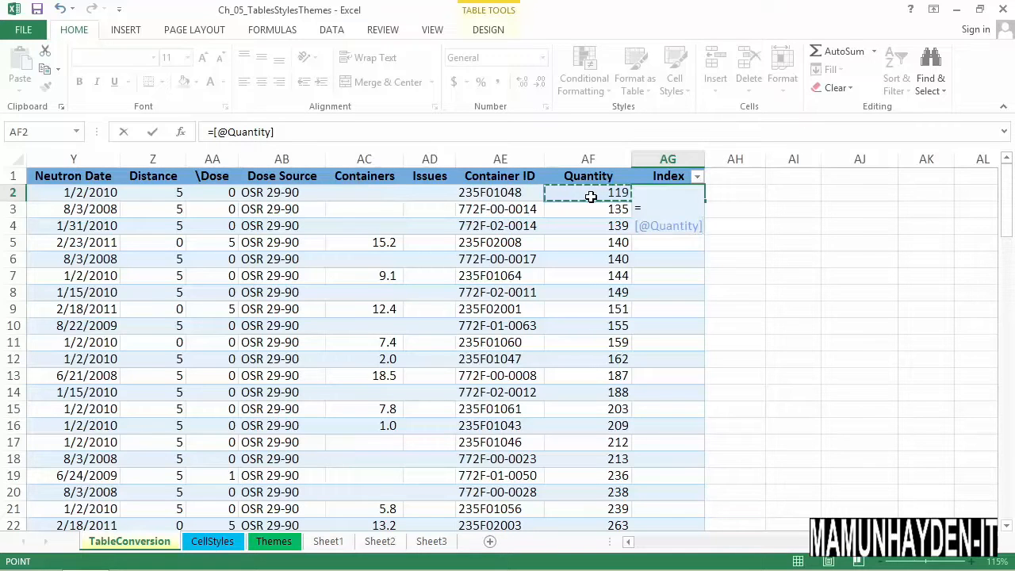
pyautogui.write('*')
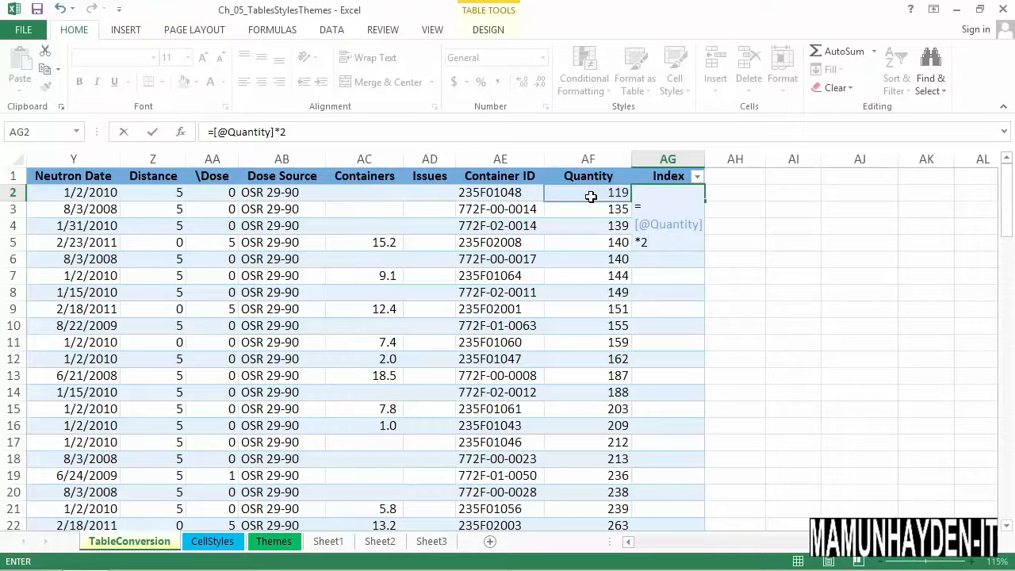
pyautogui.press('Return')
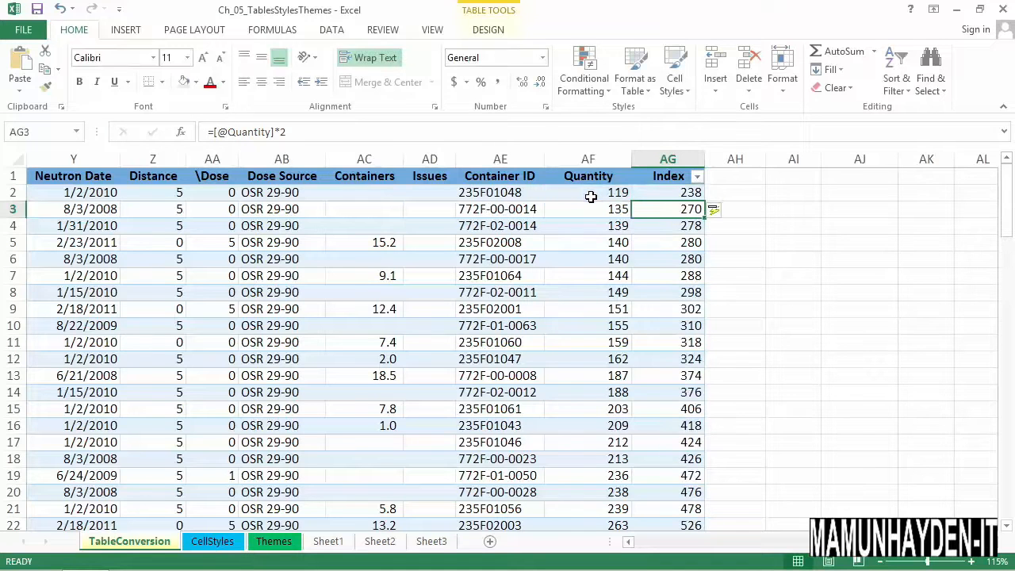
# - Widen the Index column AG and inspect the calculated formula in AG2
pyautogui.click(660, 200)
pyautogui.moveTo(705, 159); pyautogui.dragTo(853, 168)
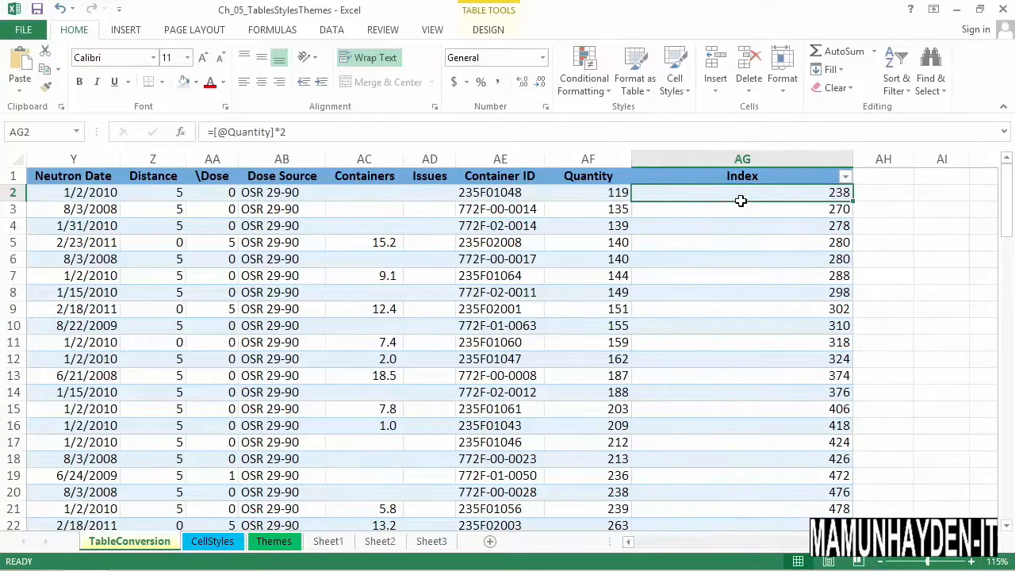
pyautogui.doubleClick(740, 201)
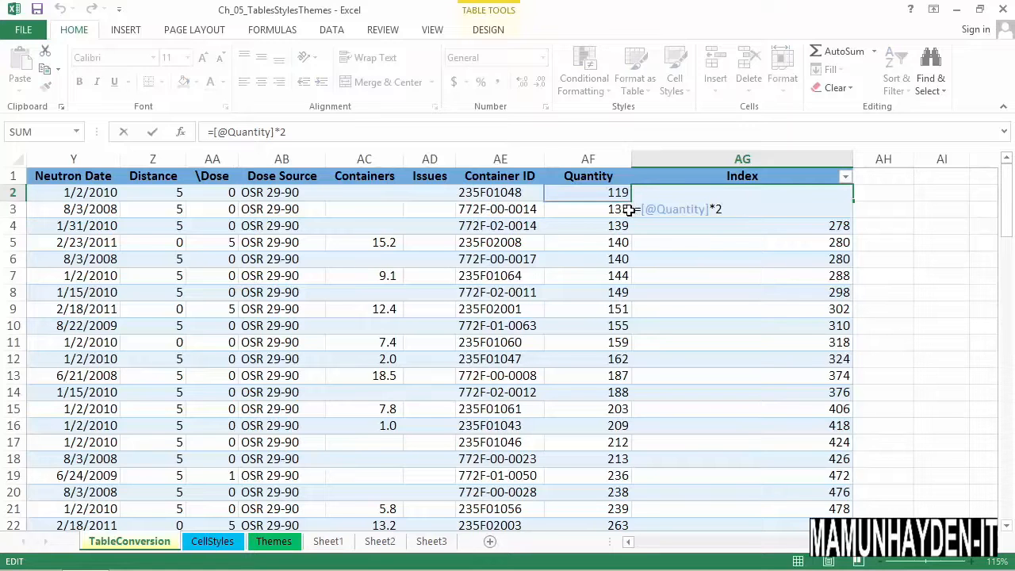
pyautogui.hotkey('ctrl', 'Return')
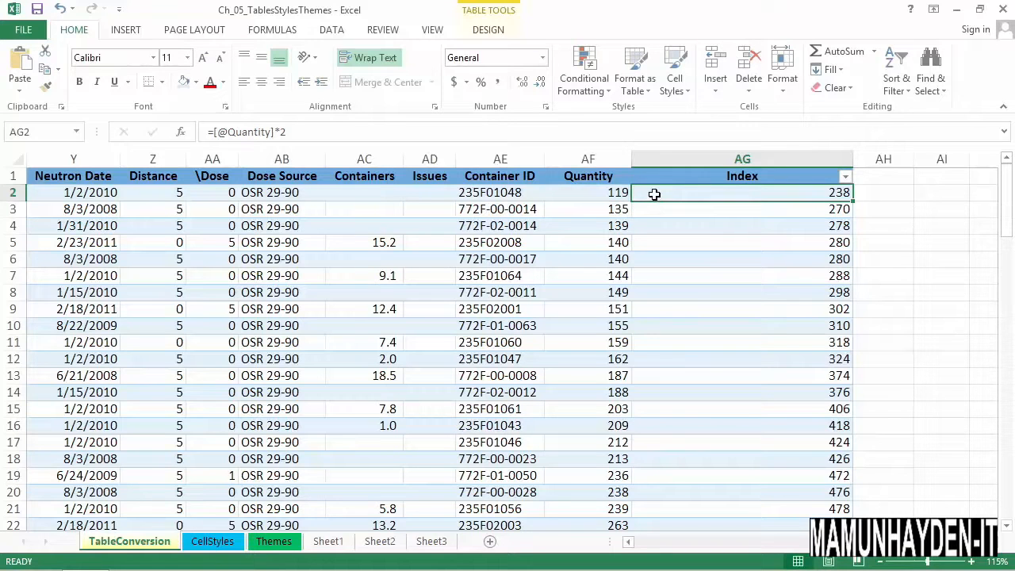
# - Replace the Index column's calculated formula with =AF2*2, entered in AG2, and narrow column AG to fit its values
pyautogui.write('=')
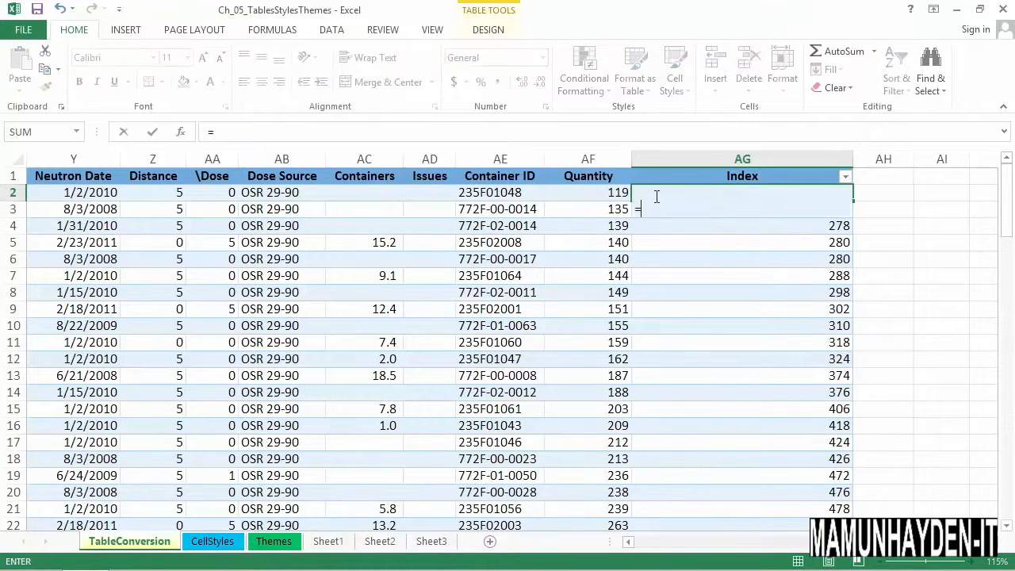
pyautogui.write('af2*2')
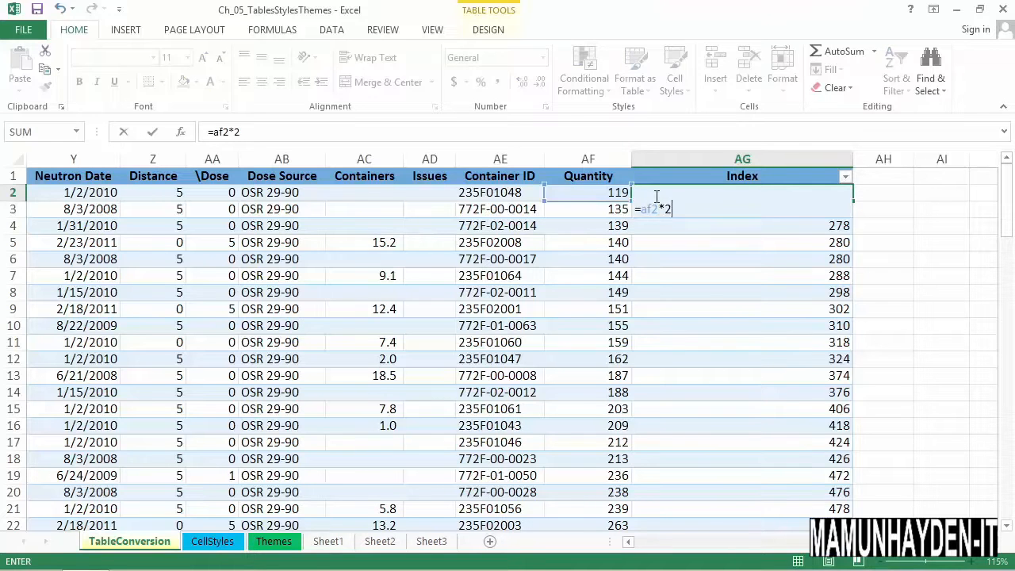
pyautogui.press('Return')
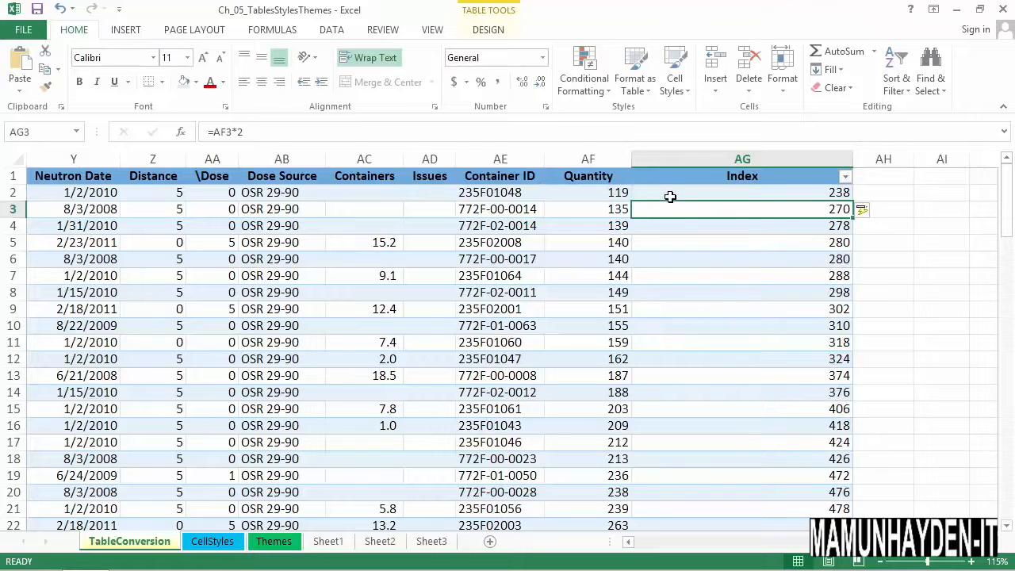
pyautogui.click(681, 194)
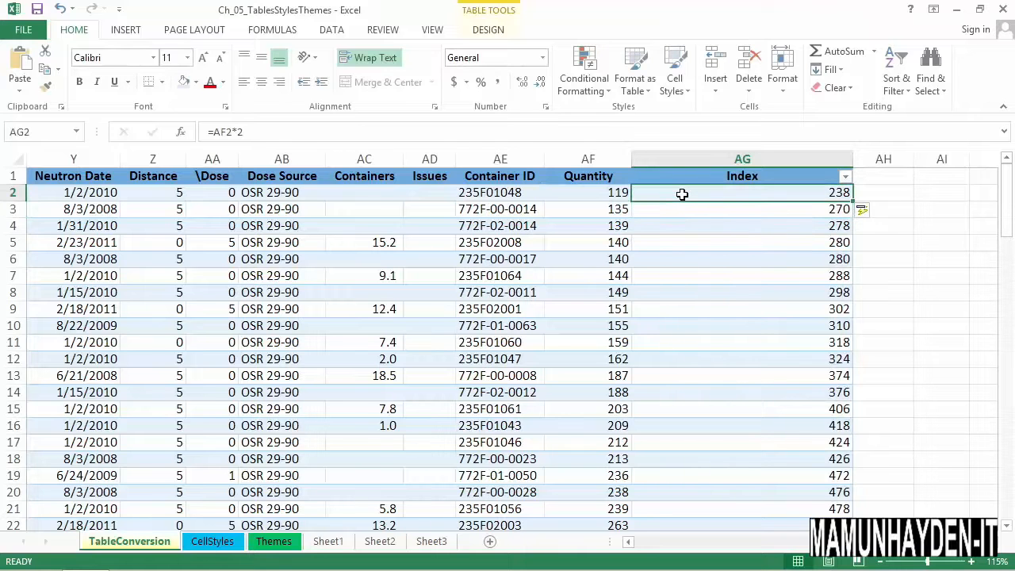
pyautogui.moveTo(859, 168); pyautogui.dragTo(702, 163)
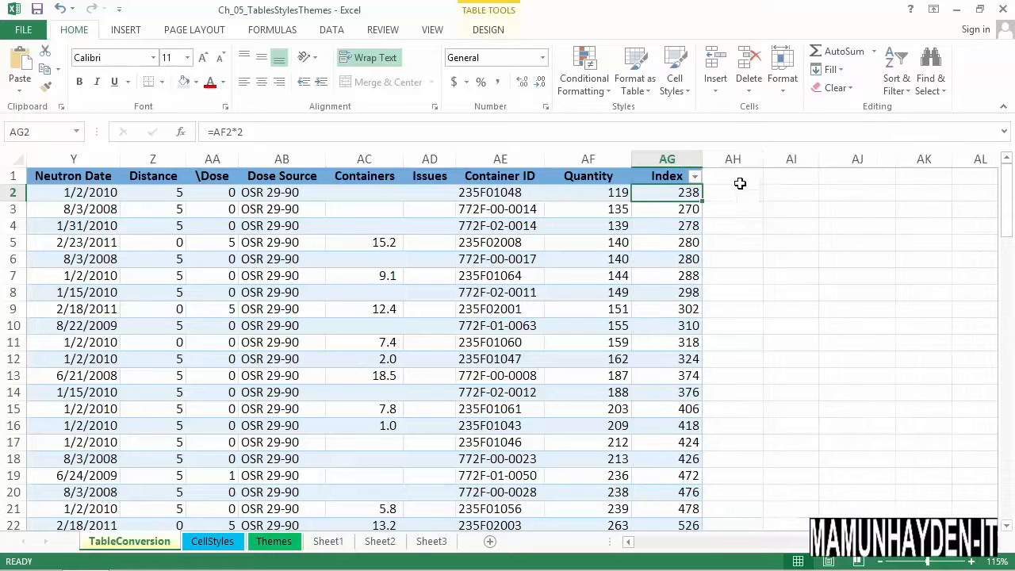
# - Convert the table to a normal range
pyautogui.click(739, 181)
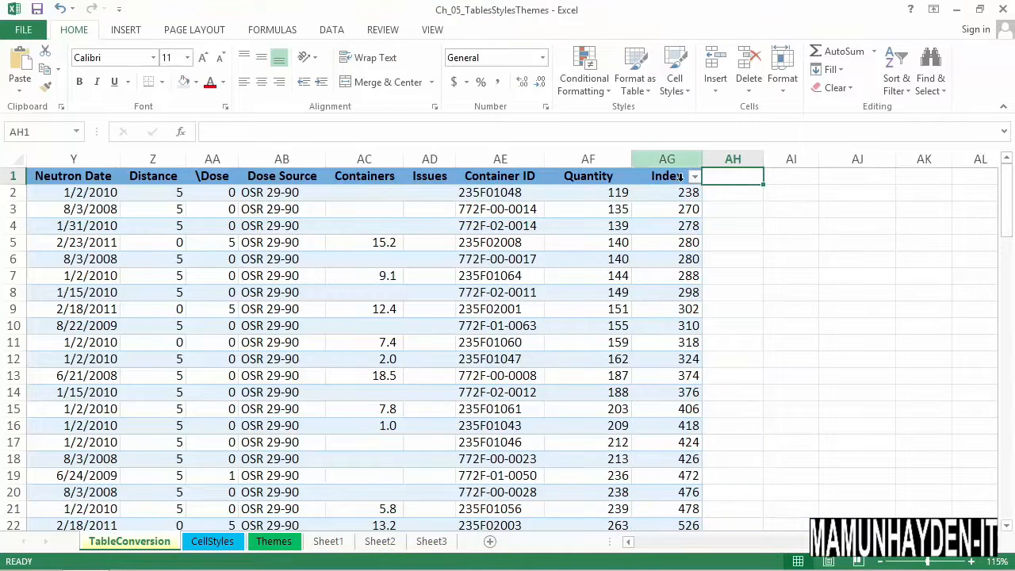
pyautogui.click(655, 226)
pyautogui.click(502, 215)
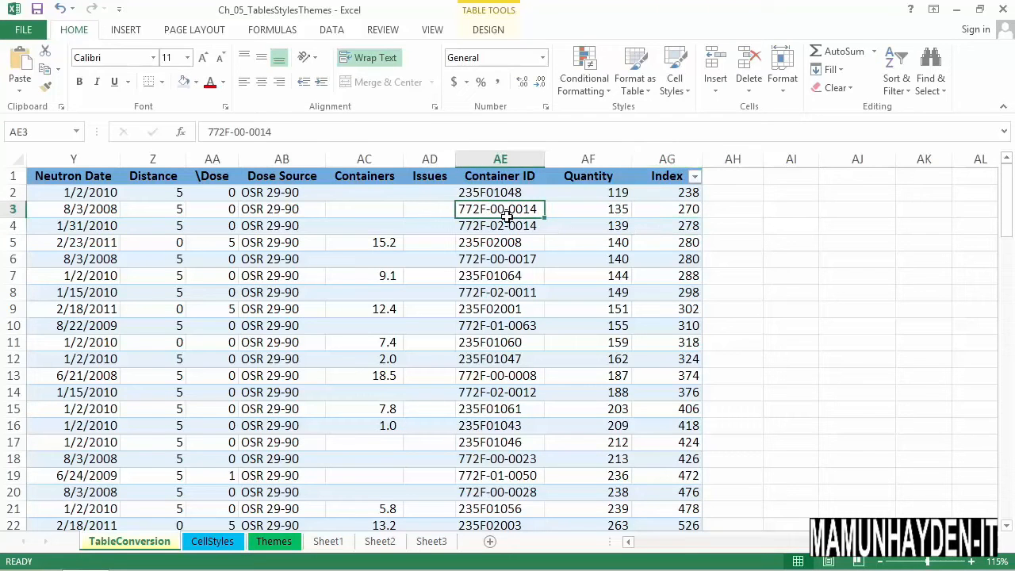
pyautogui.click(490, 34)
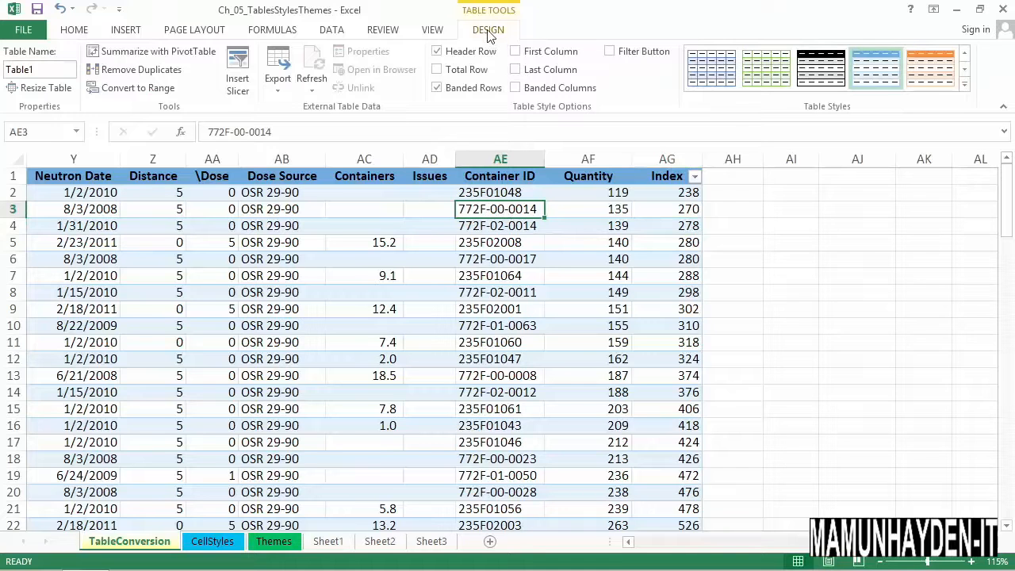
pyautogui.click(527, 228)
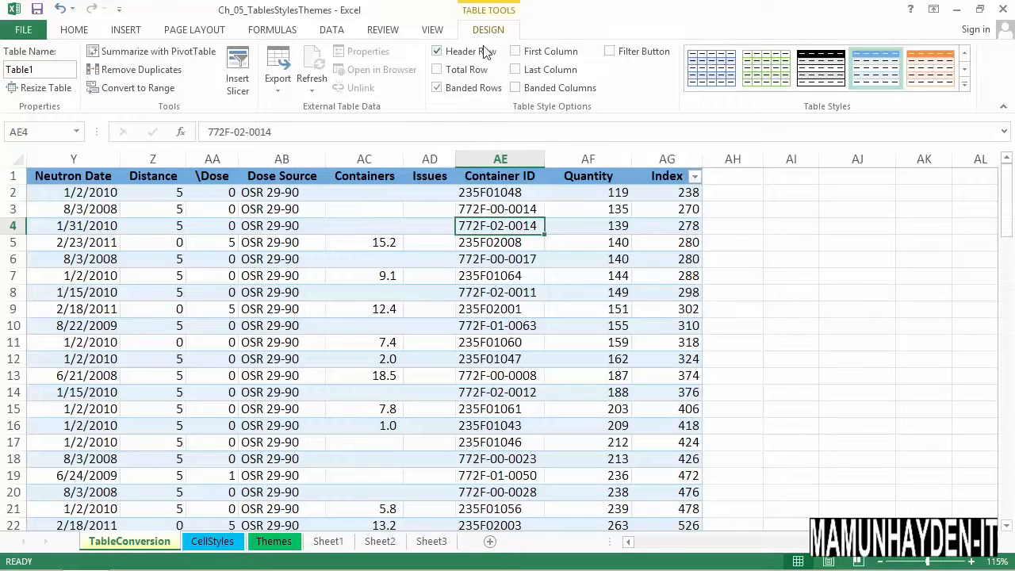
pyautogui.click(138, 91)
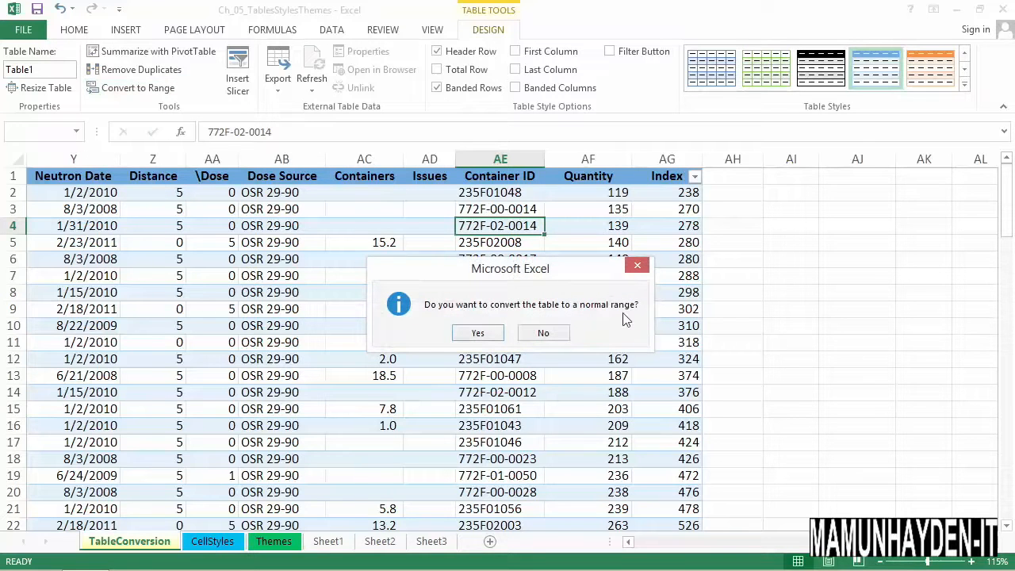
pyautogui.click(474, 335)
pyautogui.click(485, 410)
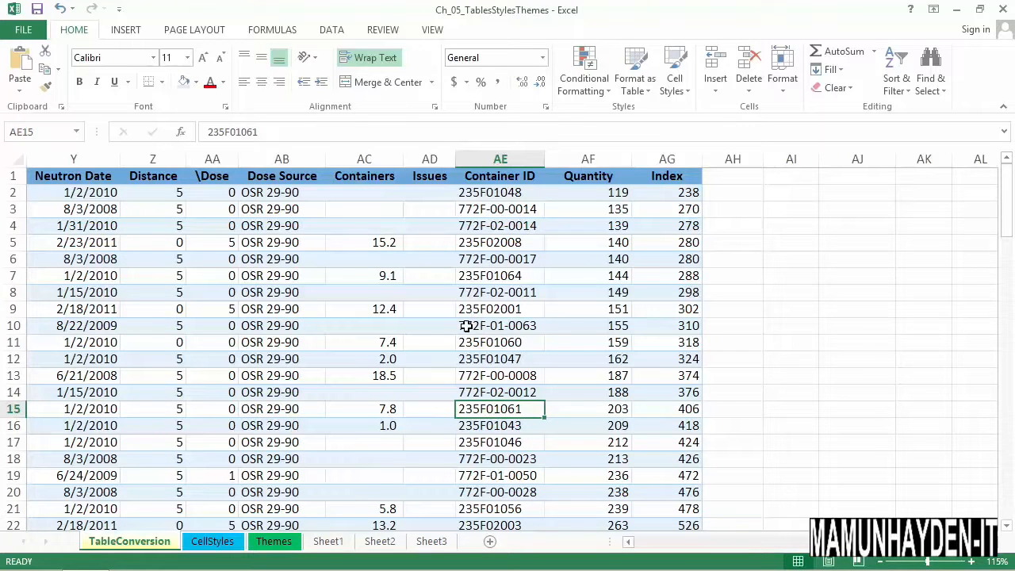
# - Undo the conversion to a normal range and check that the column headers still behave as table headers
pyautogui.click(475, 226)
pyautogui.click(476, 301)
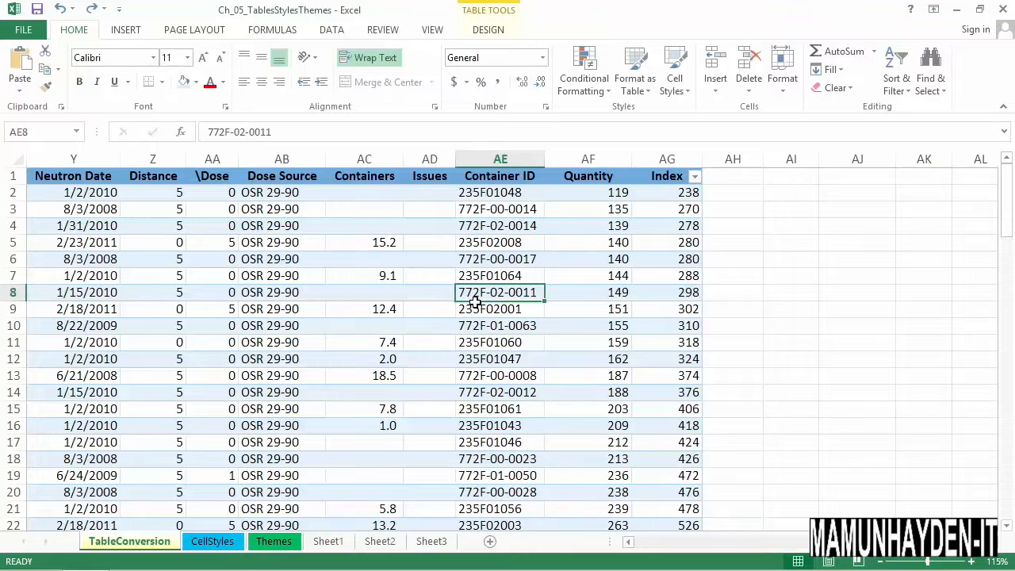
pyautogui.scroll(-2, 471, 298)
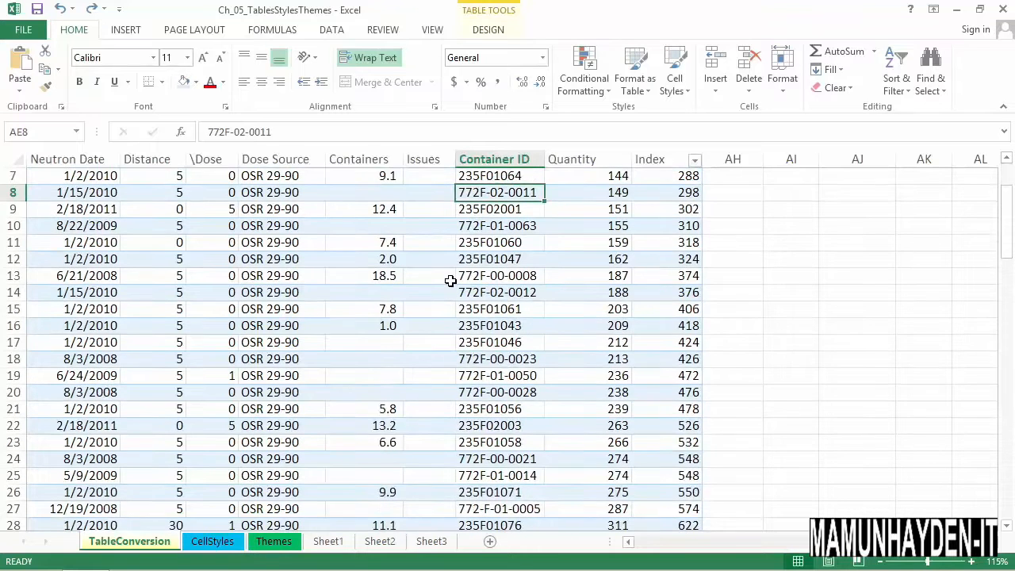
pyautogui.scroll(2, 453, 277)
# - Turn on the table's total row and set it to show the Average of the Gross Wt column
pyautogui.click(489, 31)
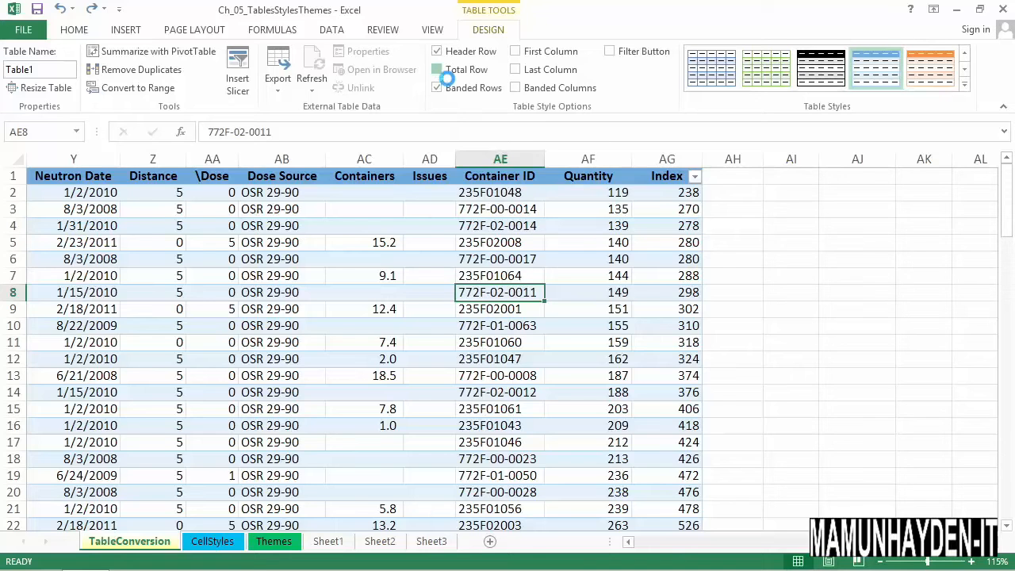
pyautogui.click(437, 69)
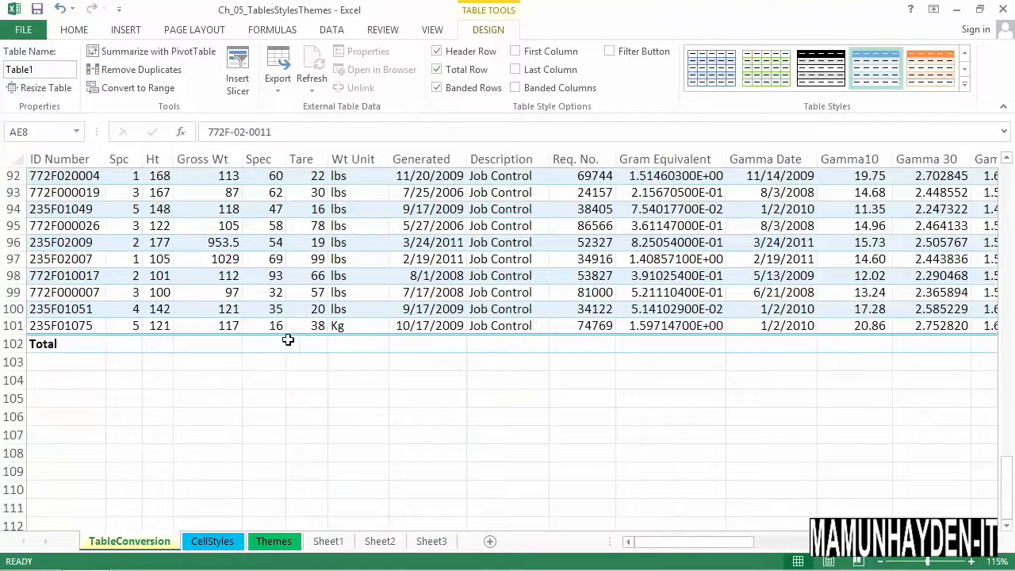
pyautogui.click(200, 347)
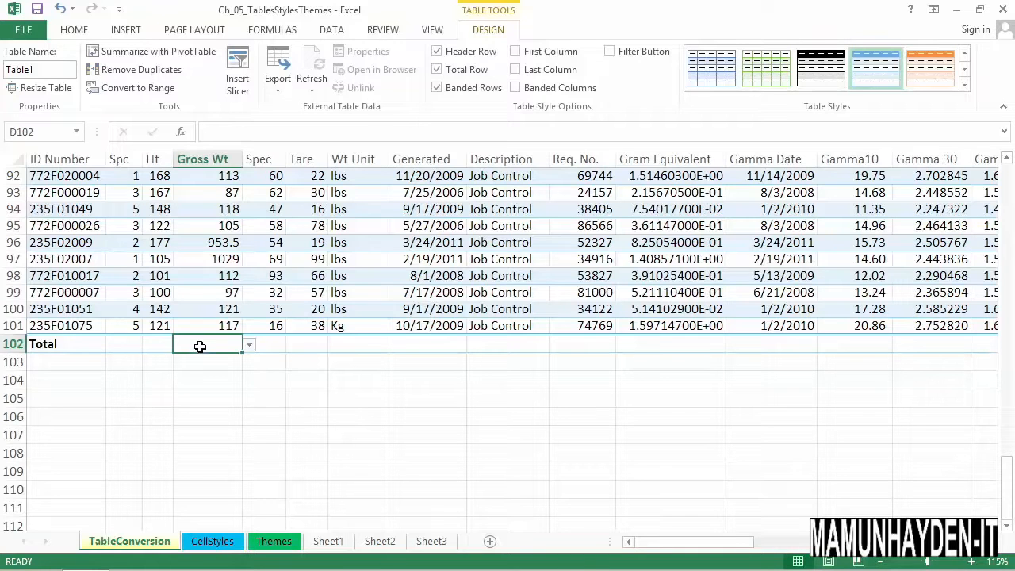
pyautogui.click(248, 347)
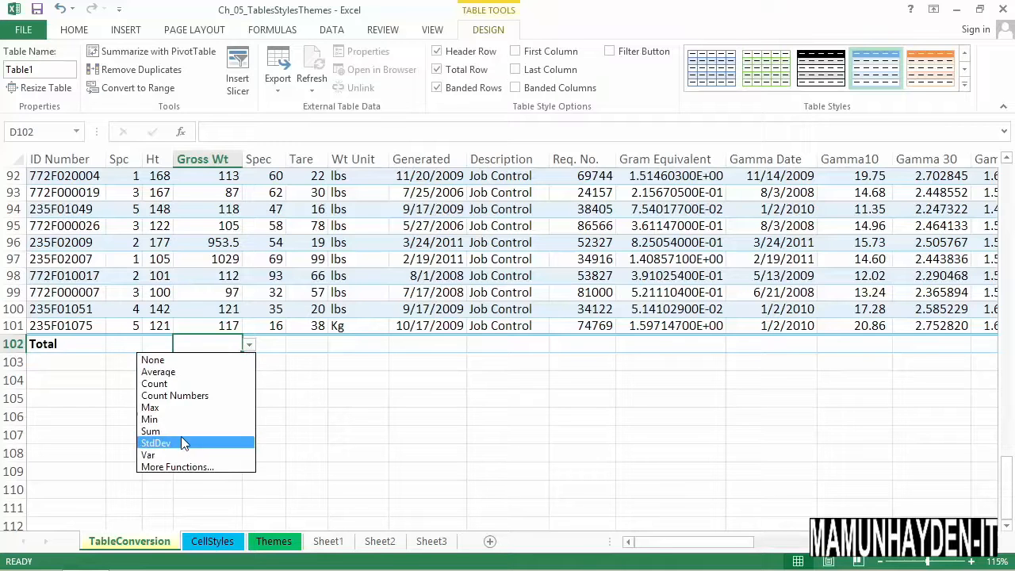
pyautogui.click(182, 381)
pyautogui.click(278, 345)
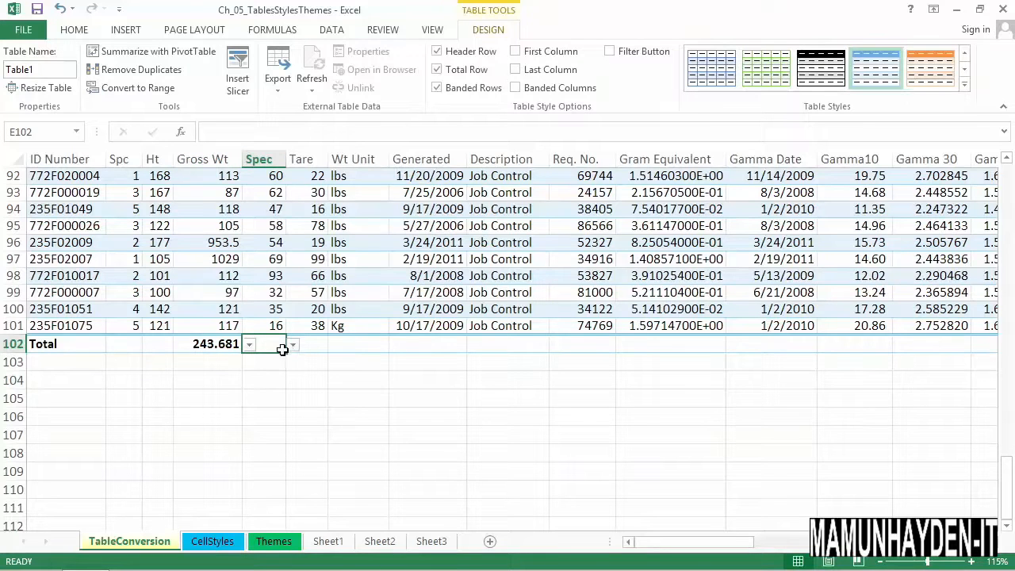
pyautogui.click(211, 346)
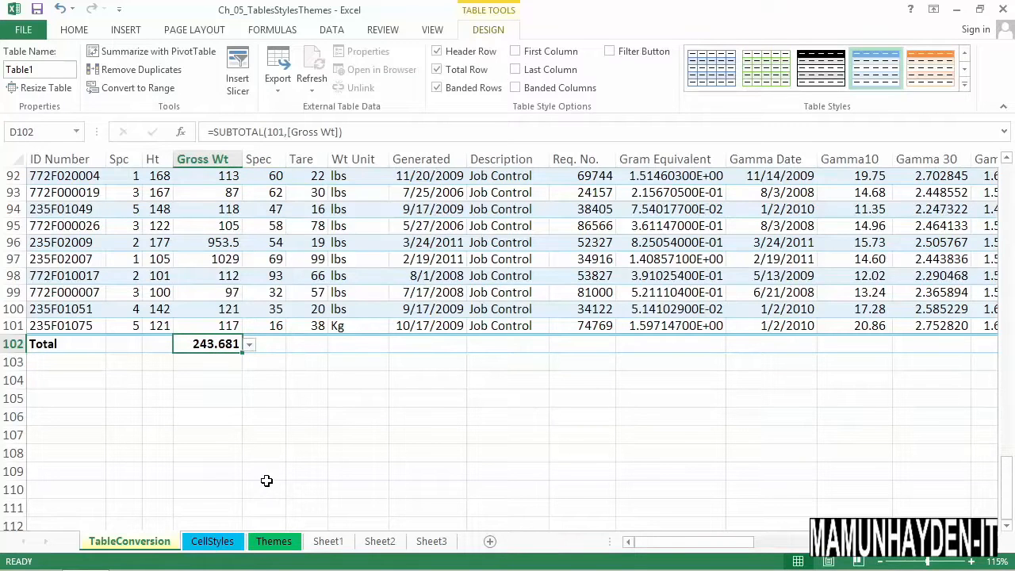
# - Turn off the total row and add a record in row 102 with ID Number 2d363564654 and Gross Wt 200
pyautogui.click(441, 70)
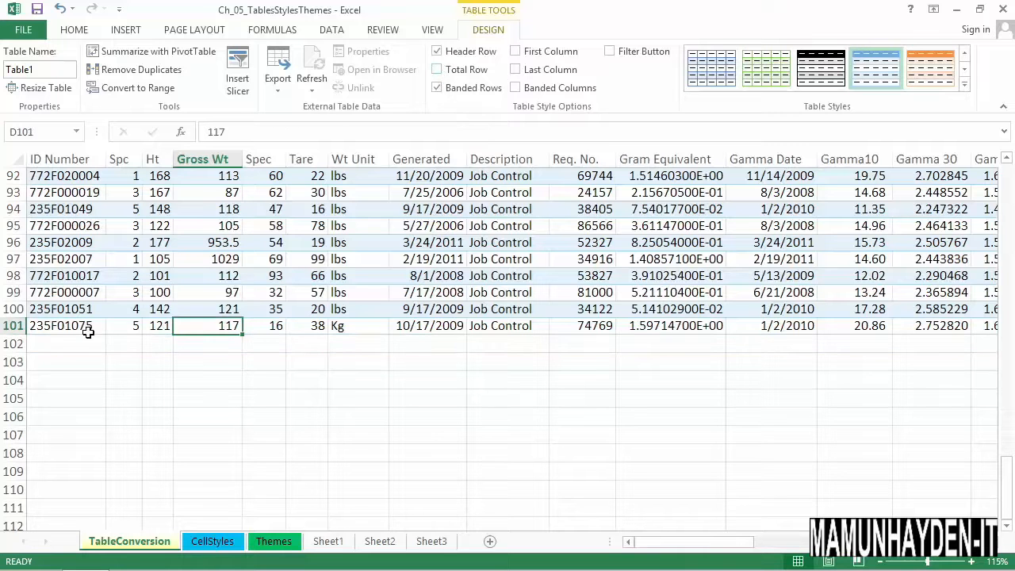
pyautogui.click(64, 341)
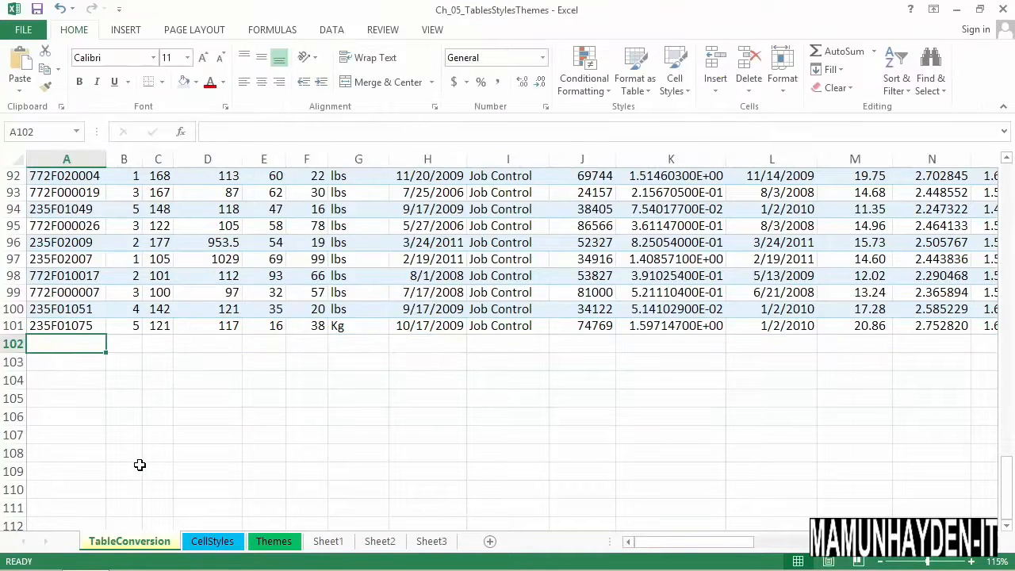
pyautogui.write('2d363564654')
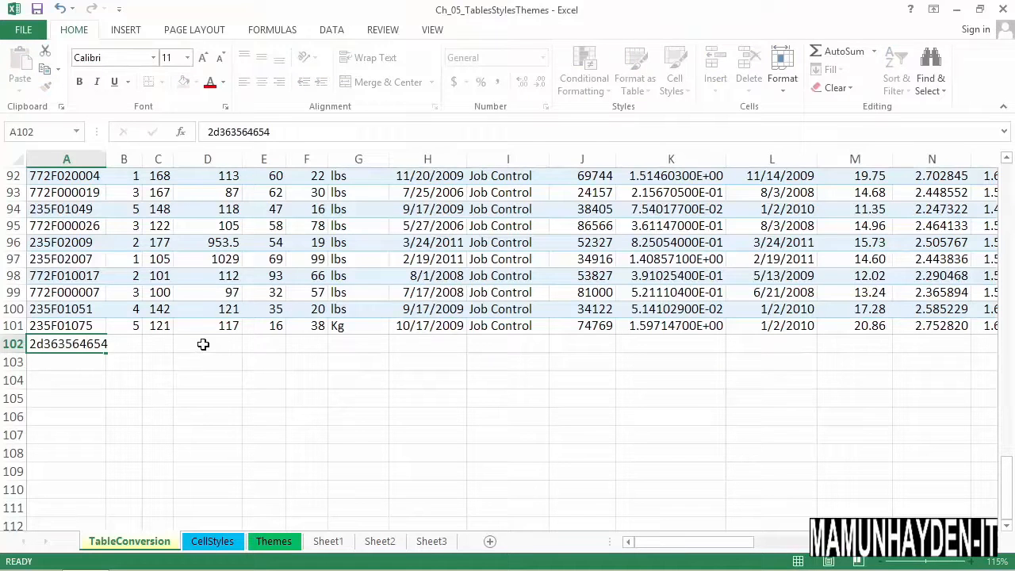
pyautogui.click(206, 344)
pyautogui.write('2')
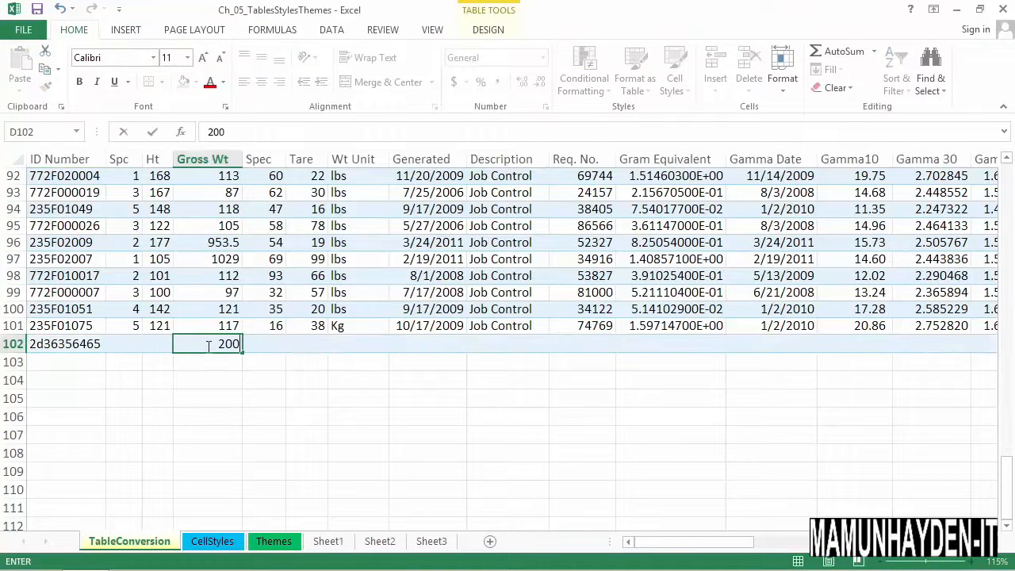
pyautogui.write('00')
pyautogui.click(183, 310)
# - Turn the table's total row back on and inspect the formula in its Gross Wt cell
pyautogui.click(496, 31)
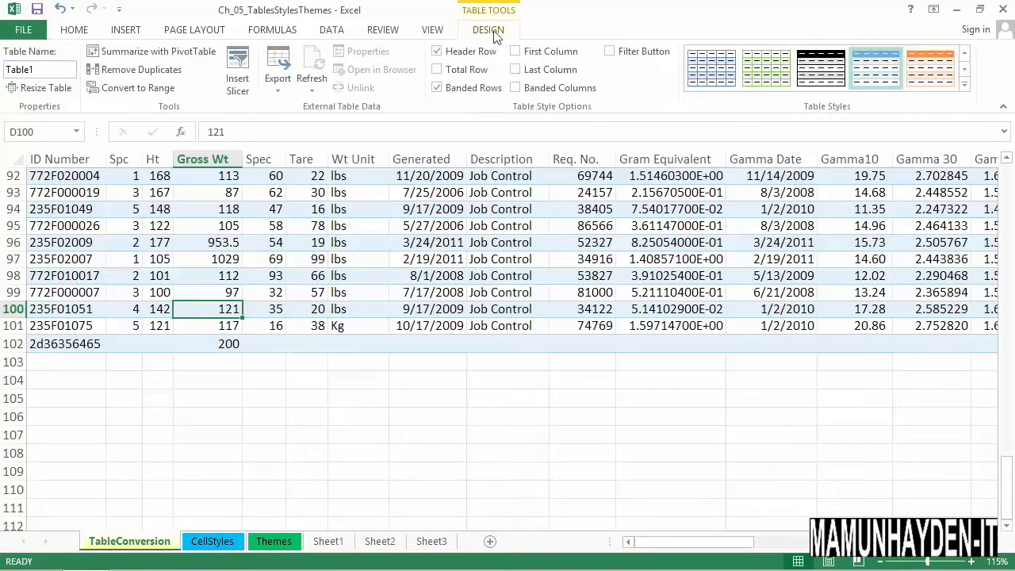
pyautogui.click(436, 71)
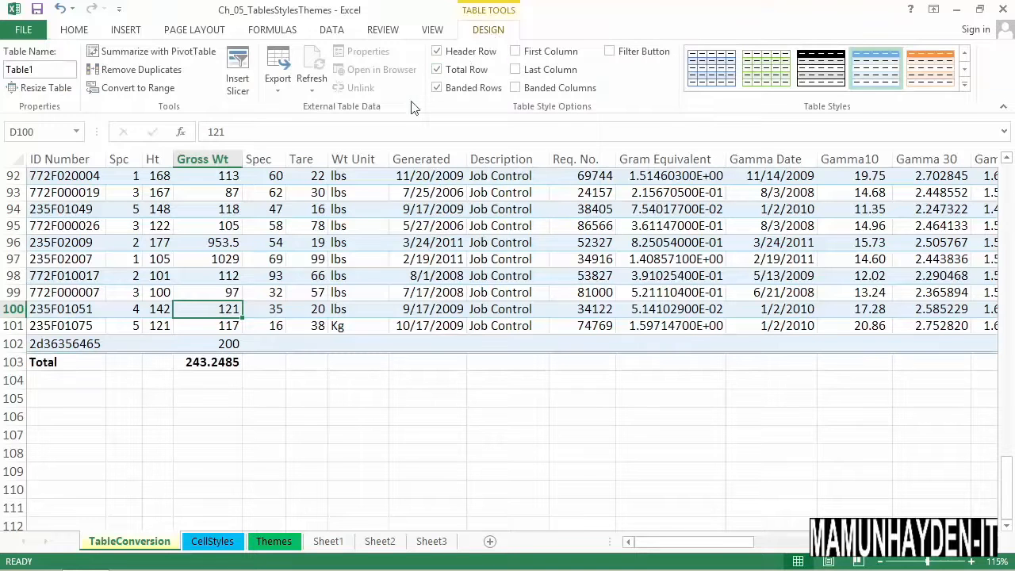
pyautogui.click(216, 364)
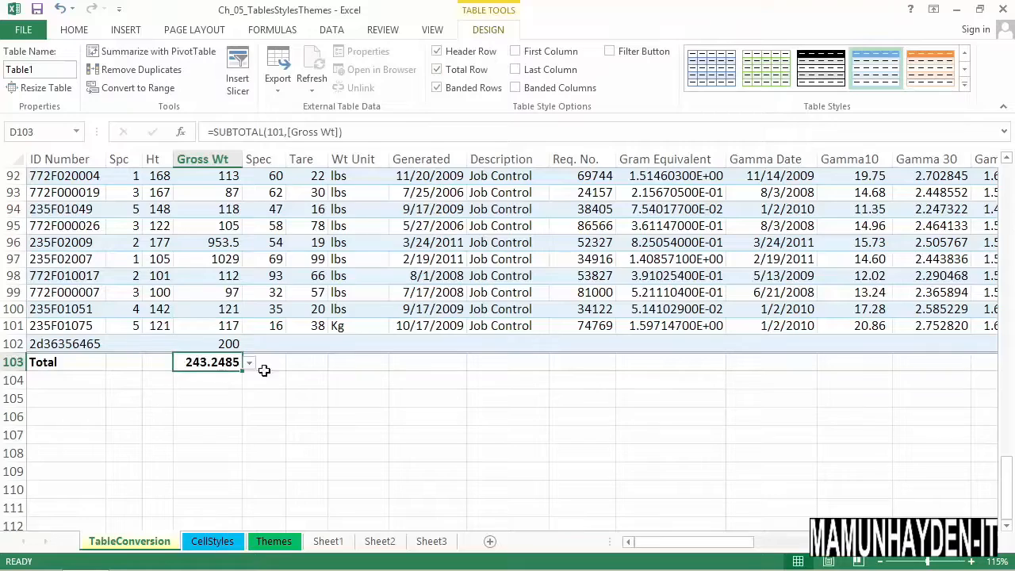
# - Create a column chart from the Date and Sales data in AN1:AO4 and place it beside the data
pyautogui.moveTo(1007, 485); pyautogui.dragTo(1007, 157)
pyautogui.click(861, 177)
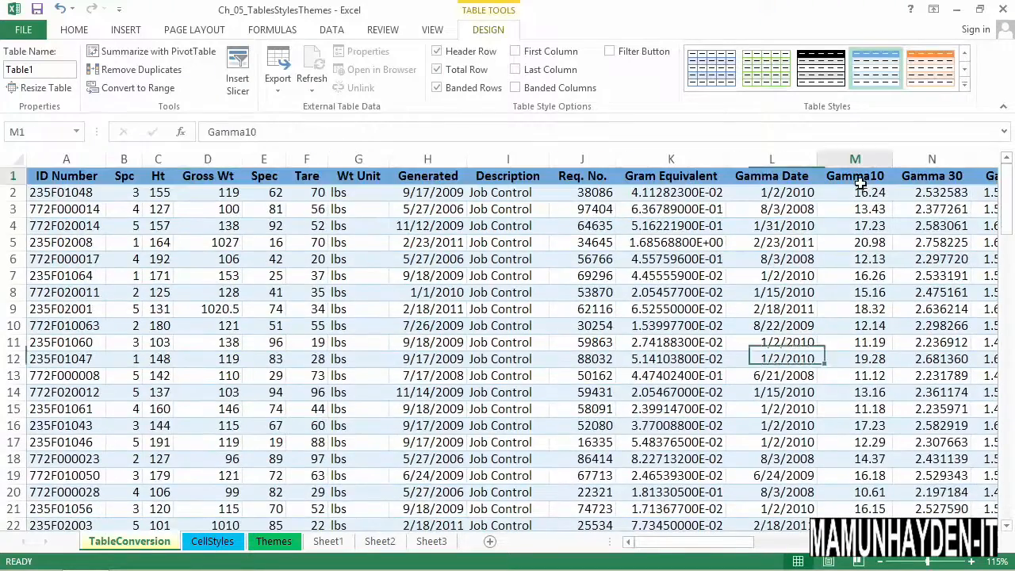
pyautogui.click(992, 542)
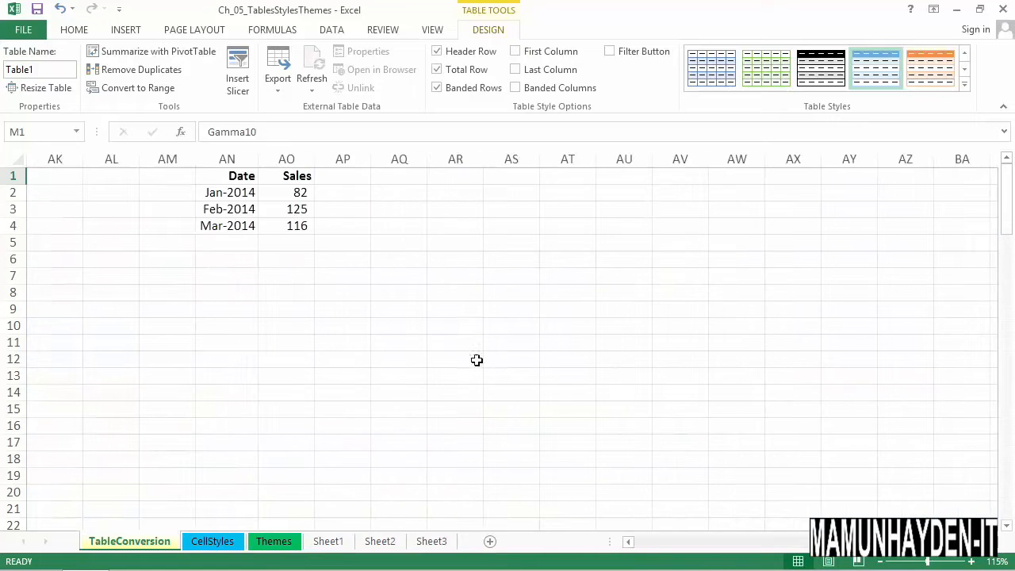
pyautogui.click(246, 195)
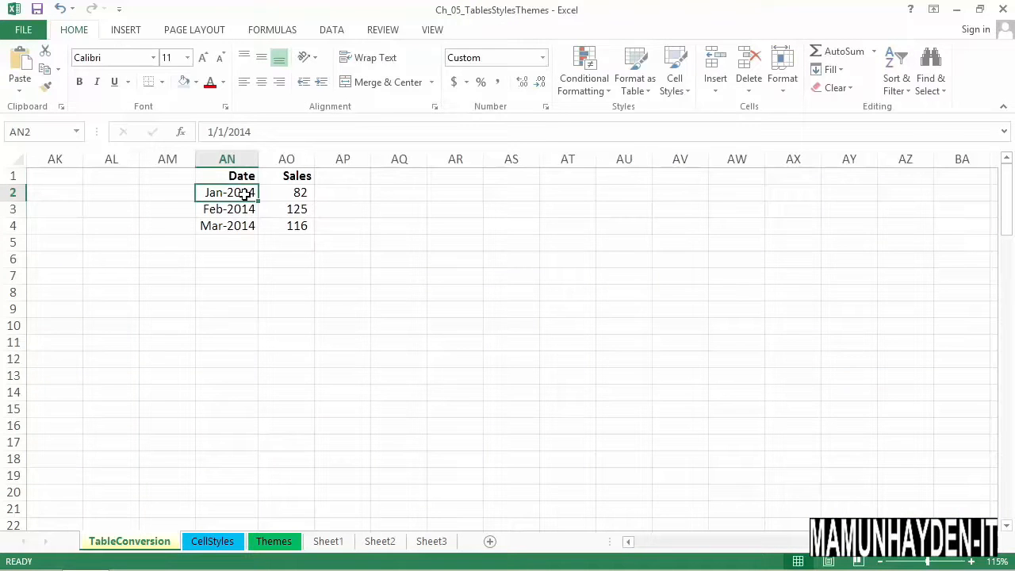
pyautogui.hotkey('alt', 'F1')
pyautogui.moveTo(378, 238); pyautogui.dragTo(446, 199)
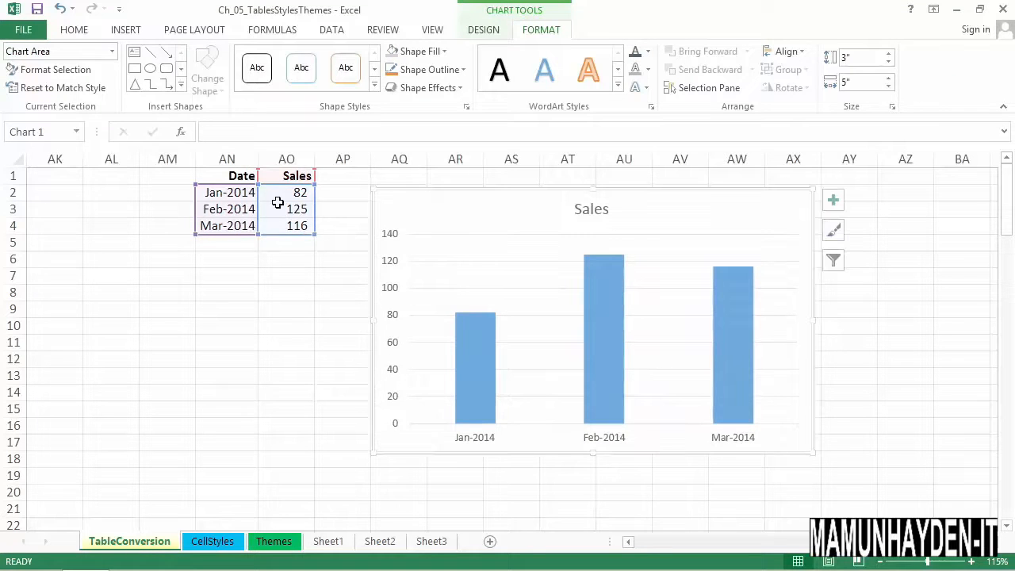
# - Extend the dates by one month to Apr-2014 in AN5 and enter 150 as its Sales value in AO5
pyautogui.click(230, 228)
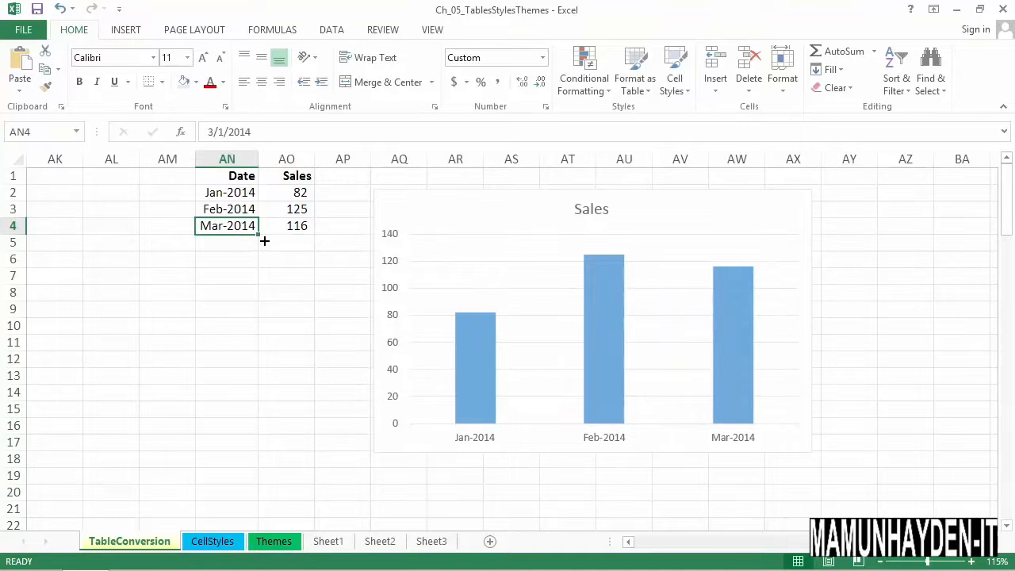
pyautogui.moveTo(258, 238); pyautogui.dragTo(254, 252)
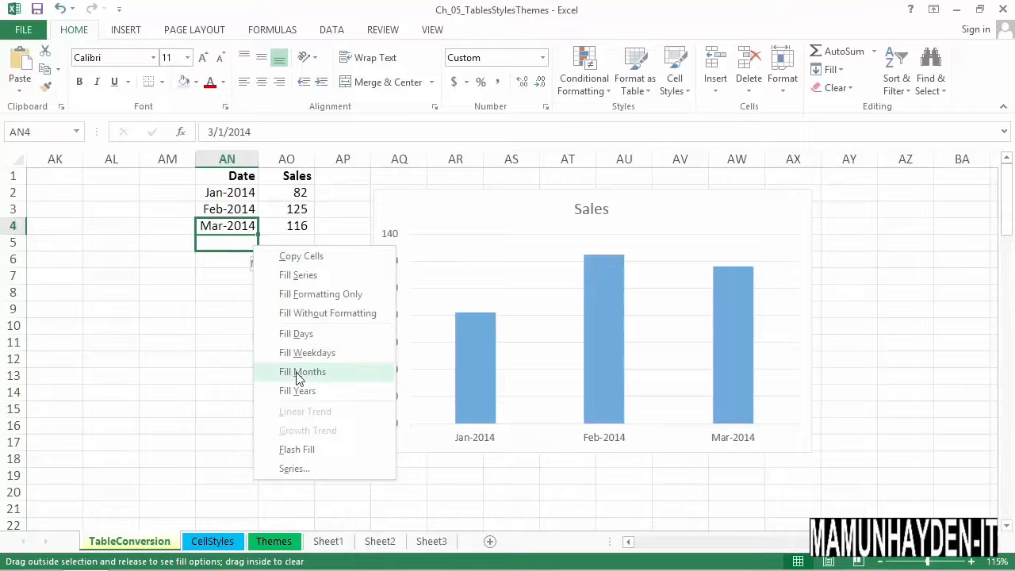
pyautogui.click(299, 372)
pyautogui.click(248, 247)
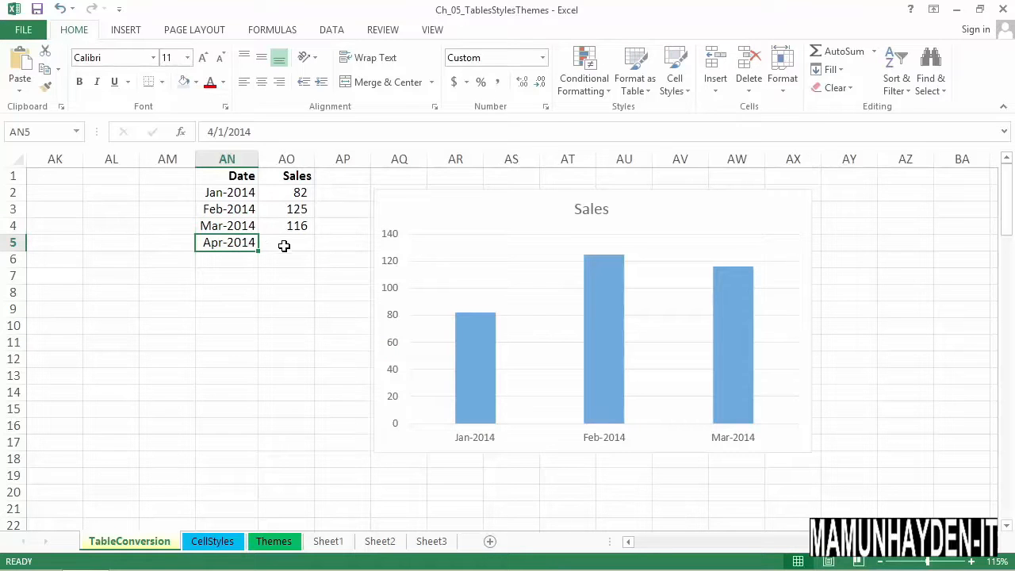
pyautogui.click(284, 245)
pyautogui.write('150')
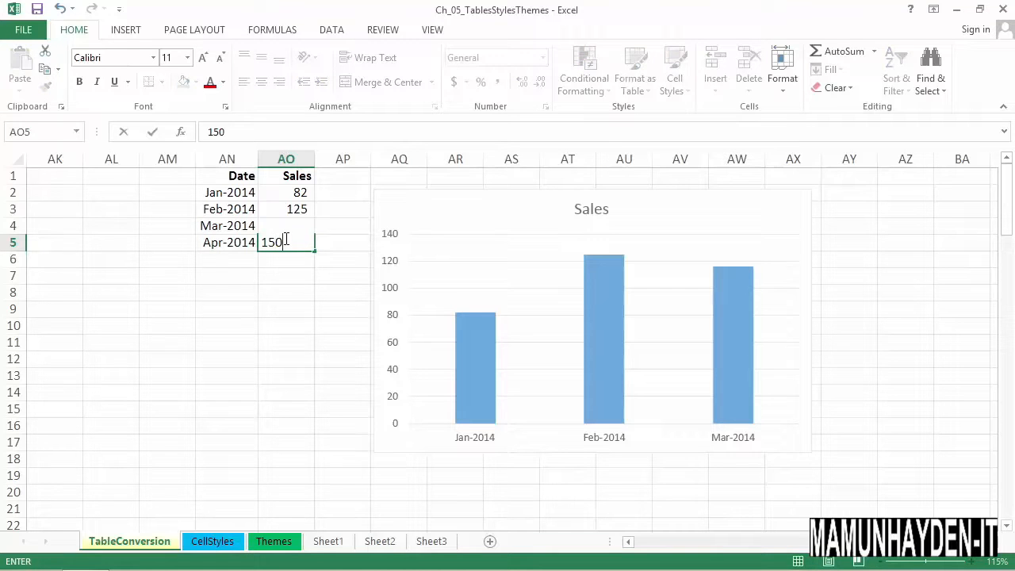
pyautogui.press('Return')
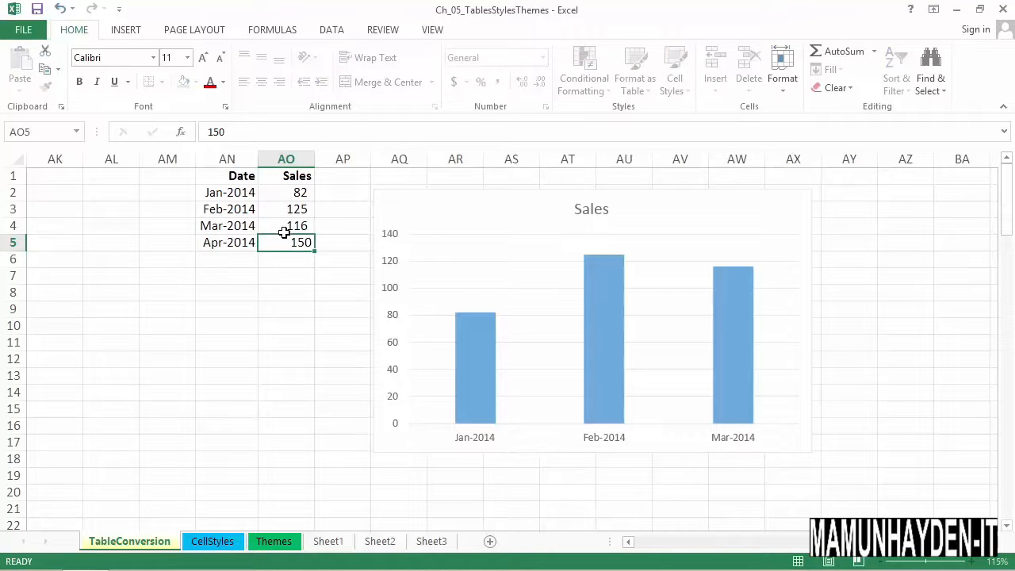
# - Extend the chart's source data range down to row 5 to include the April sales
pyautogui.click(476, 216)
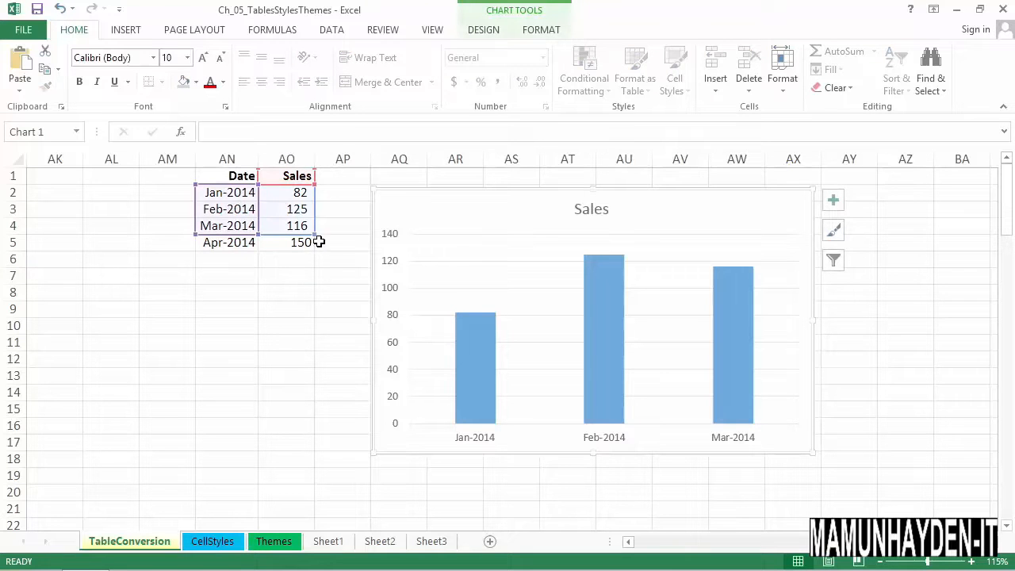
pyautogui.moveTo(325, 256); pyautogui.dragTo(317, 249)
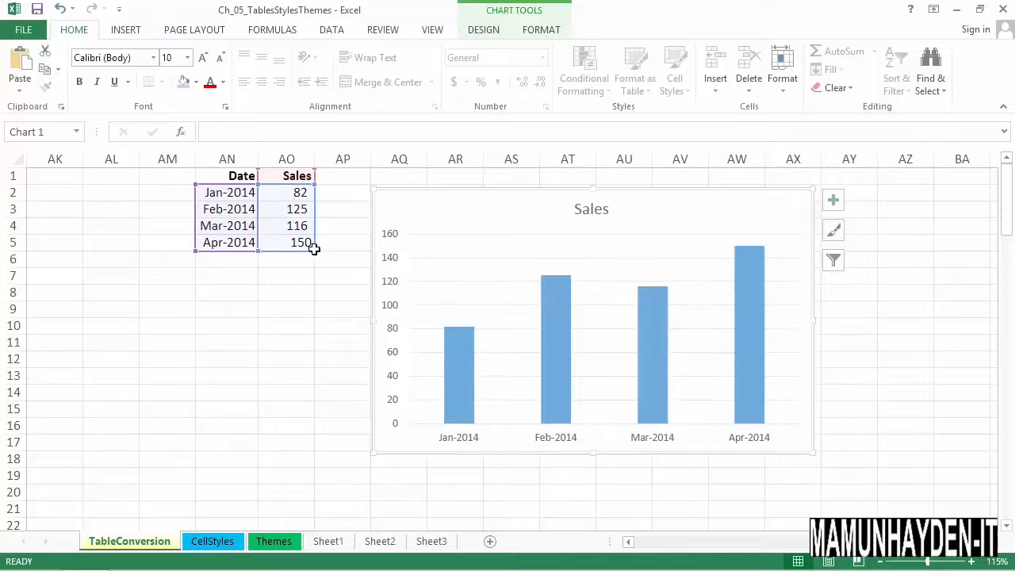
pyautogui.click(243, 198)
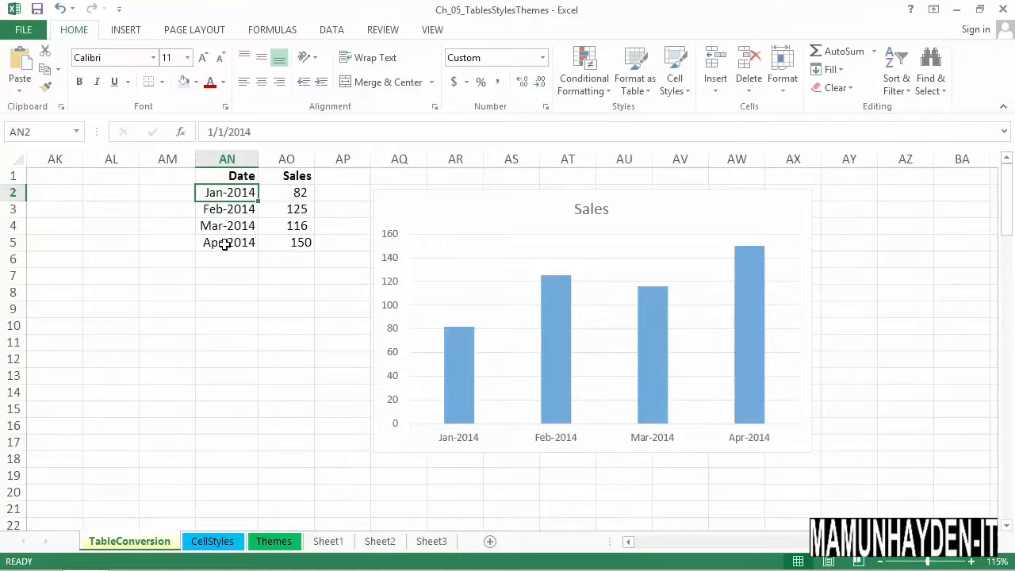
# - Delete the Sales chart and clear the April record in AN5:AO5
pyautogui.click(467, 219)
pyautogui.press('Delete')
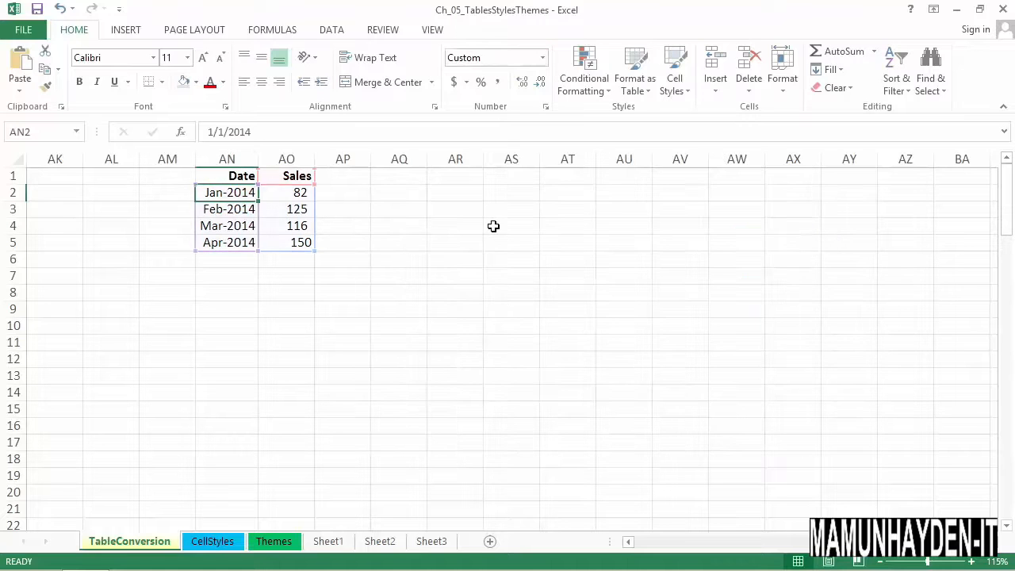
pyautogui.moveTo(223, 243); pyautogui.dragTo(269, 242)
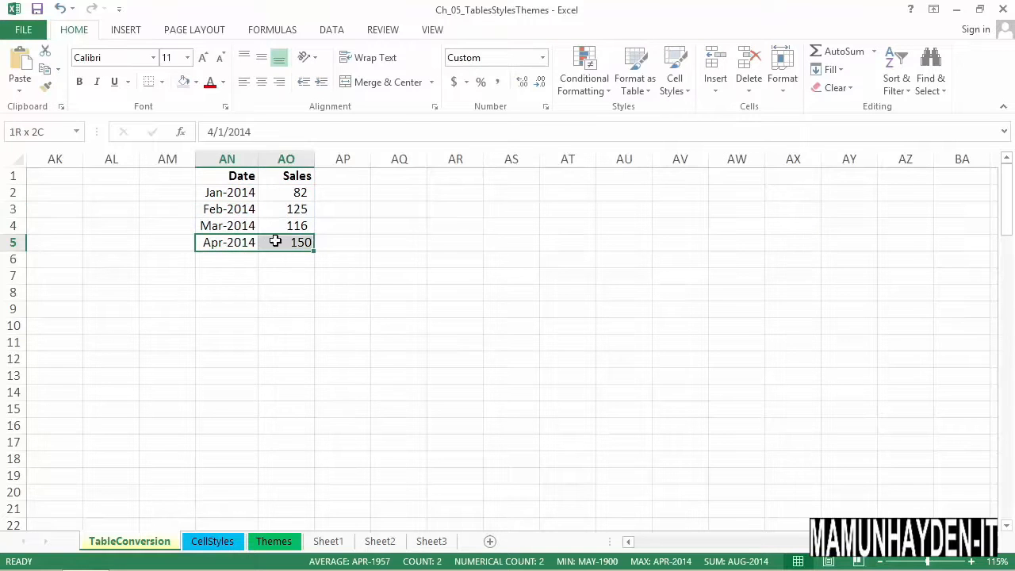
pyautogui.press('Delete')
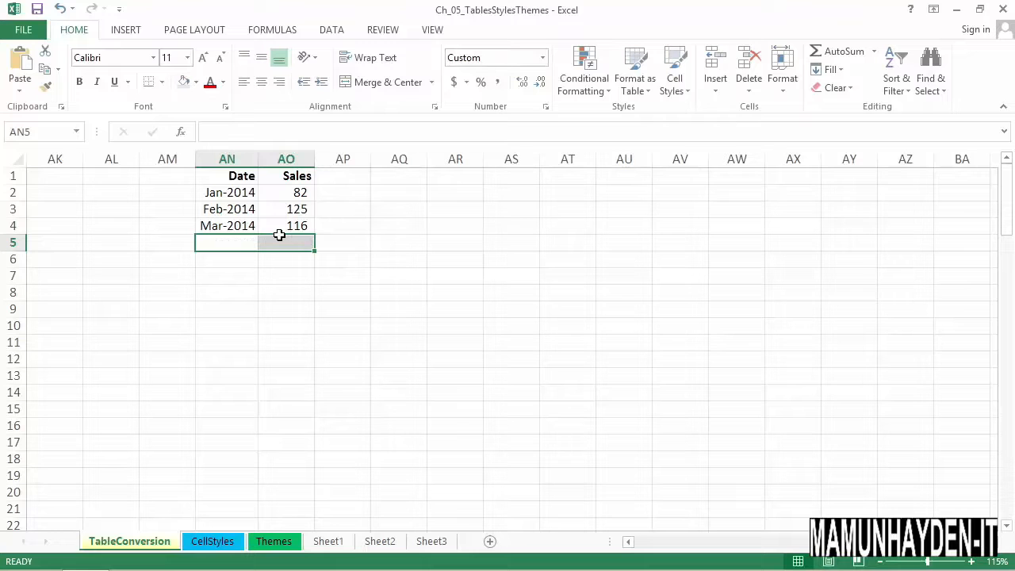
# - Format the Date and Sales range AN1:AO4 as a table with headers, using an orange Medium style
pyautogui.click(246, 202)
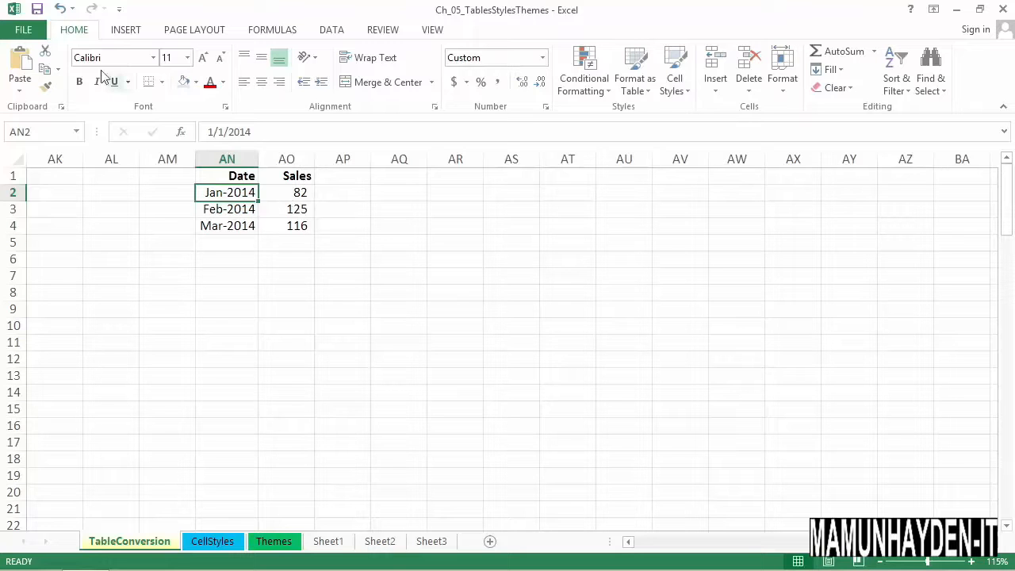
pyautogui.click(643, 85)
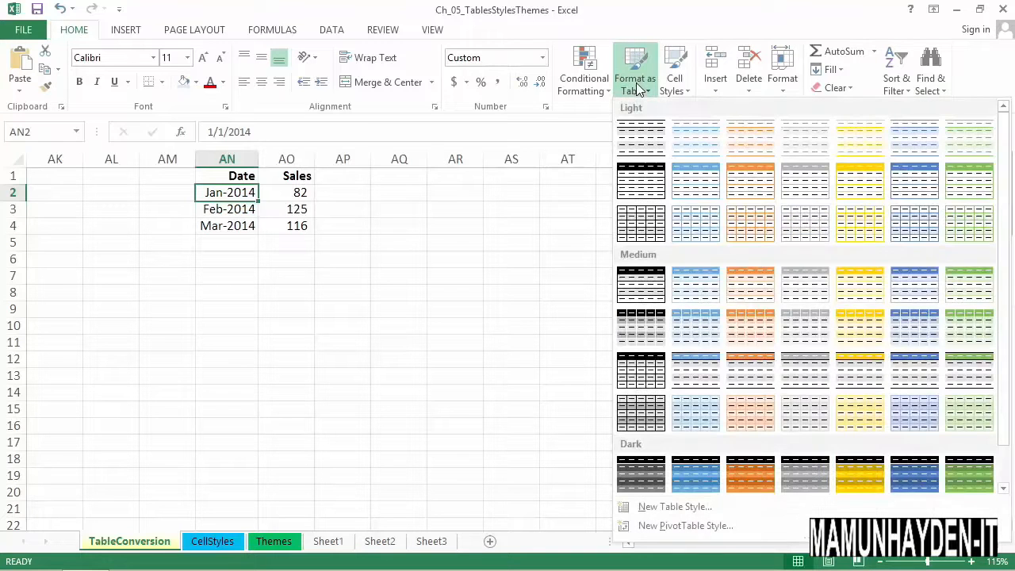
pyautogui.click(764, 292)
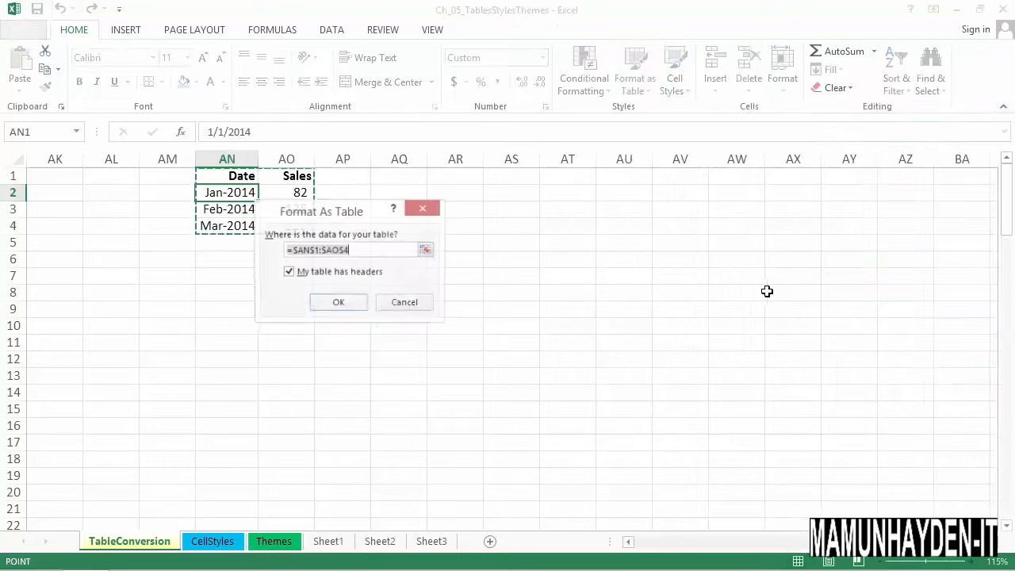
pyautogui.click(323, 312)
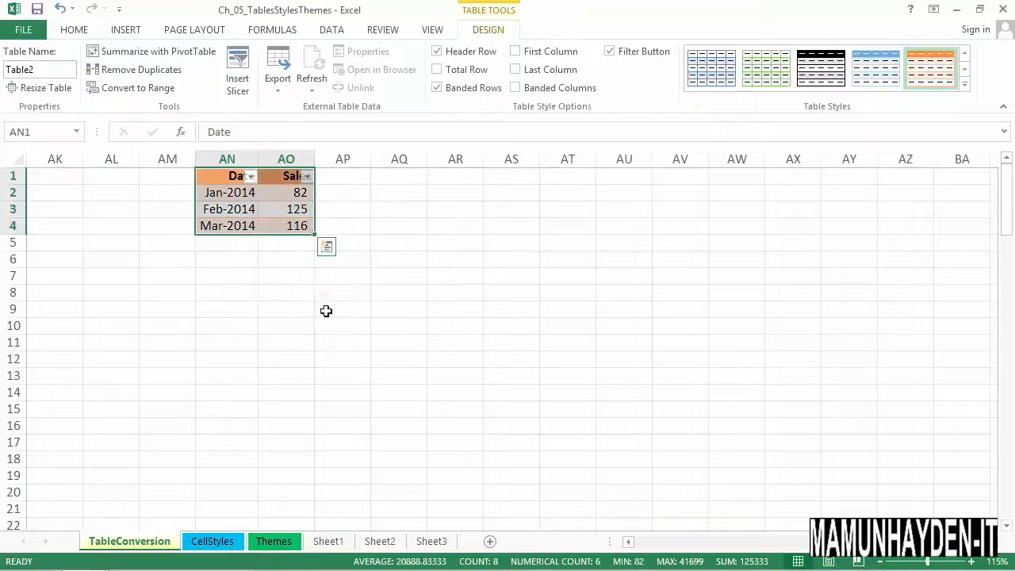
# - Create a default column chart from the Date and Sales table and place it beside the table
pyautogui.click(285, 198)
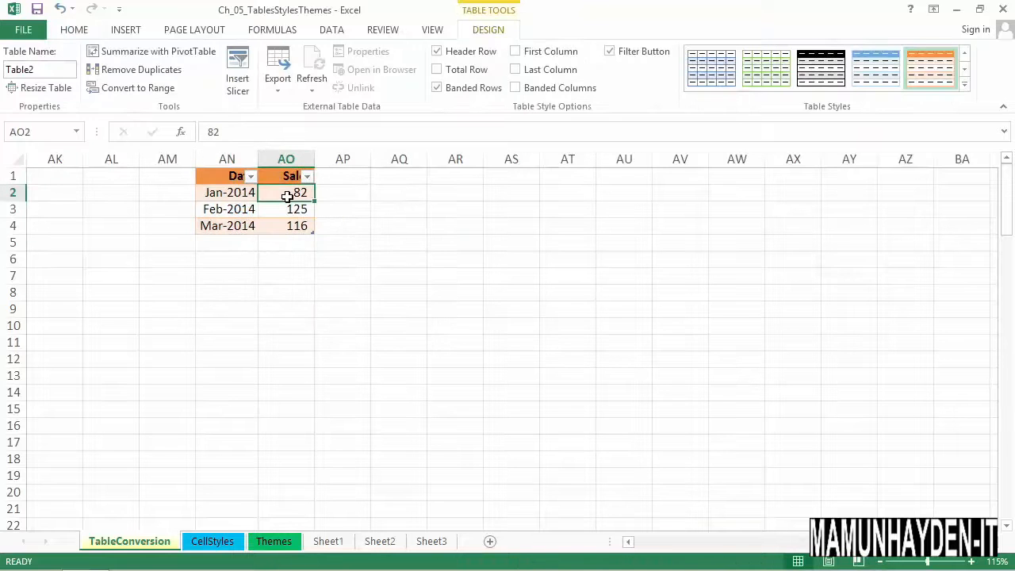
pyautogui.hotkey('alt', 'F1')
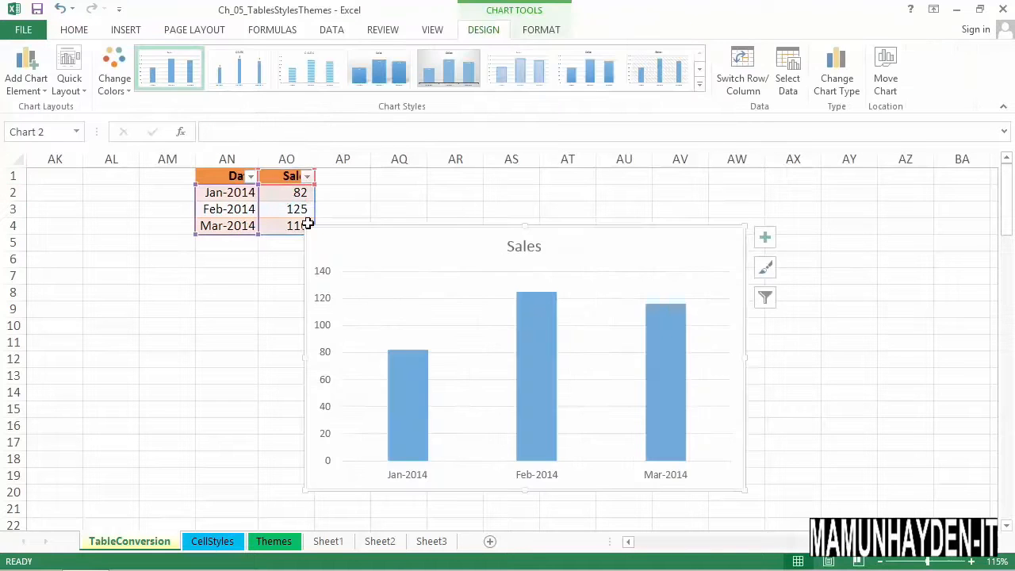
pyautogui.moveTo(470, 238); pyautogui.dragTo(508, 197)
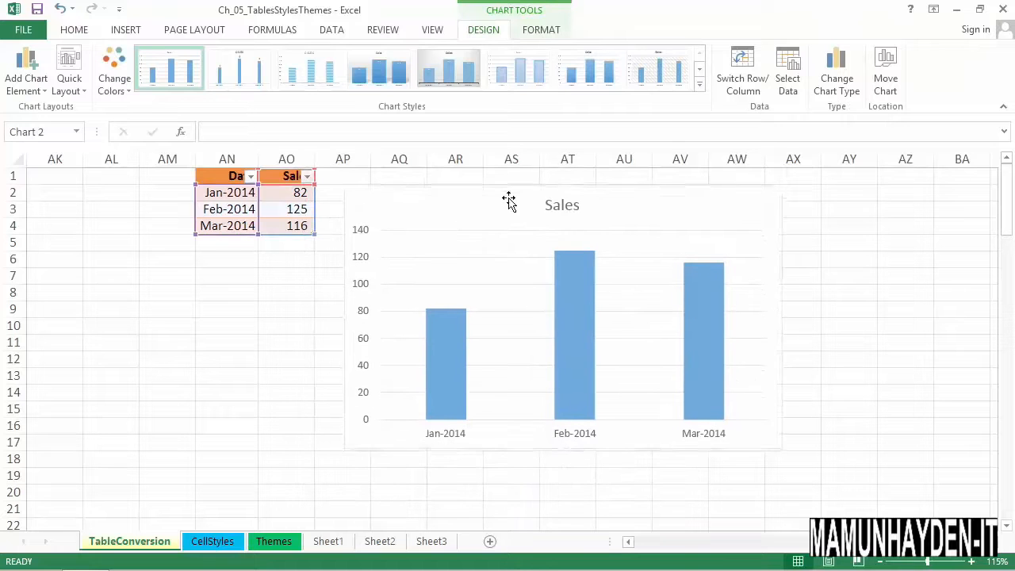
# - Add a table record in row 5 by filling the next month, Apr-2014, and entering Sales of 150
pyautogui.click(237, 230)
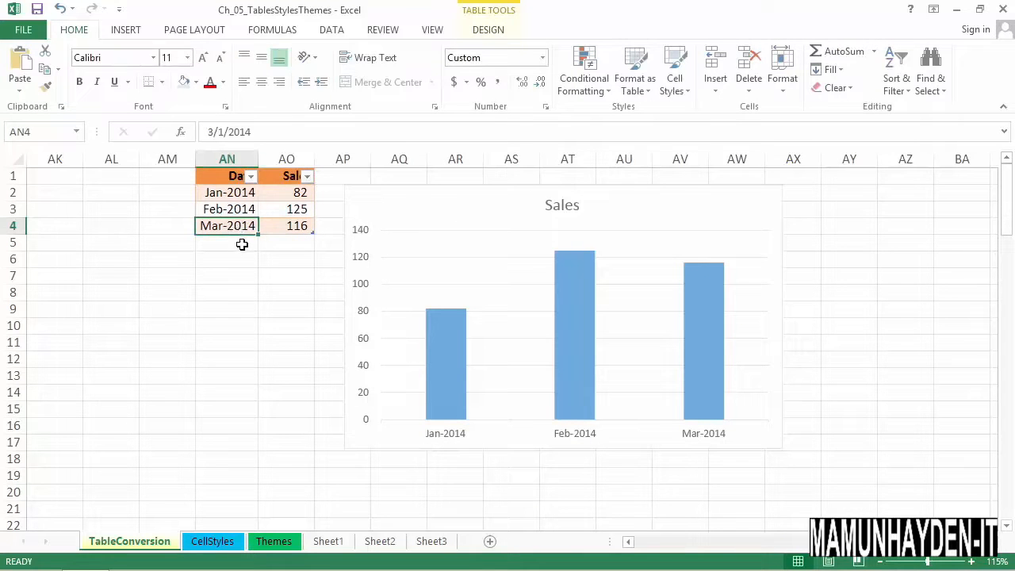
pyautogui.moveTo(259, 235); pyautogui.dragTo(258, 258)
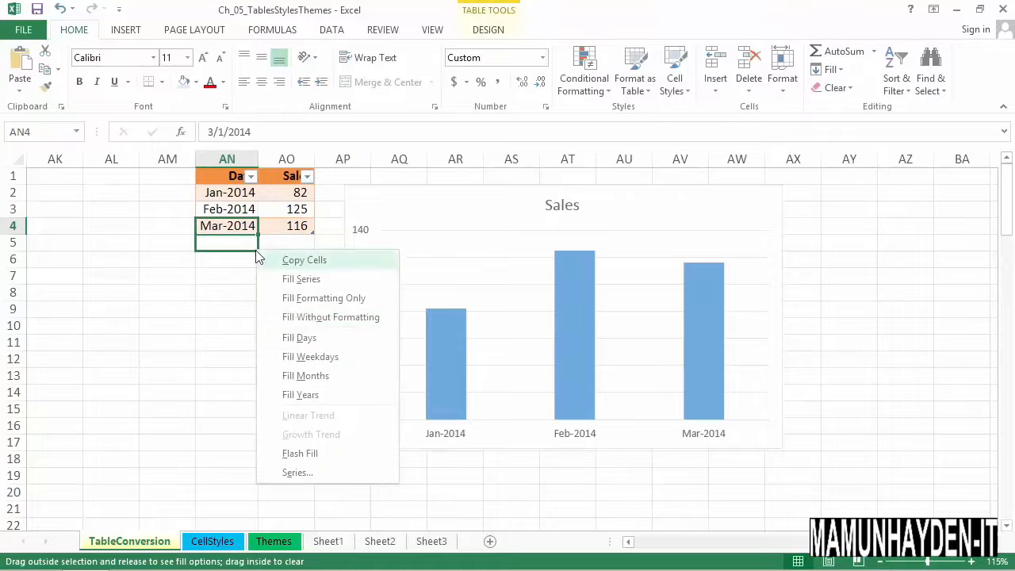
pyautogui.click(311, 379)
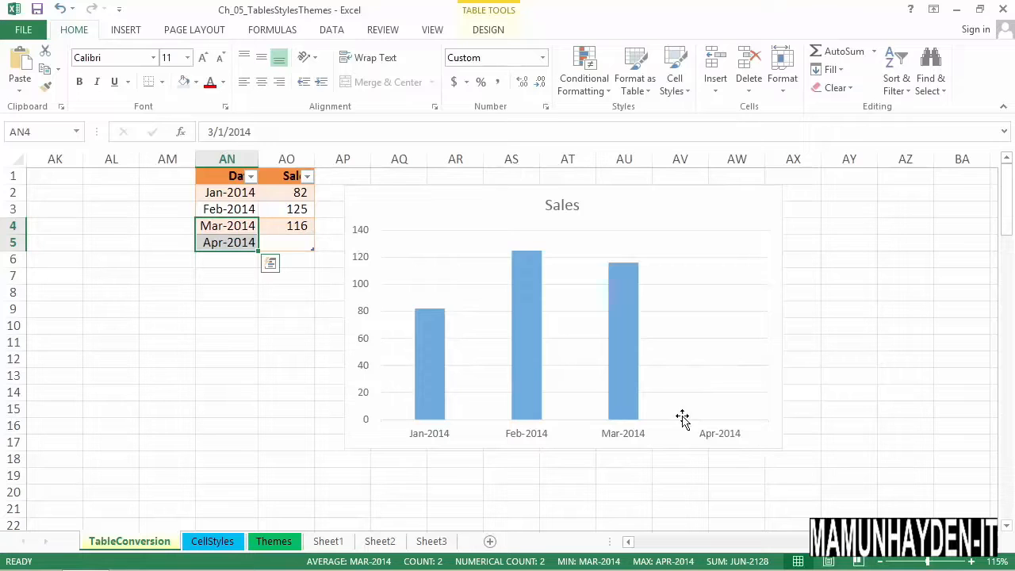
pyautogui.click(292, 248)
pyautogui.write('150')
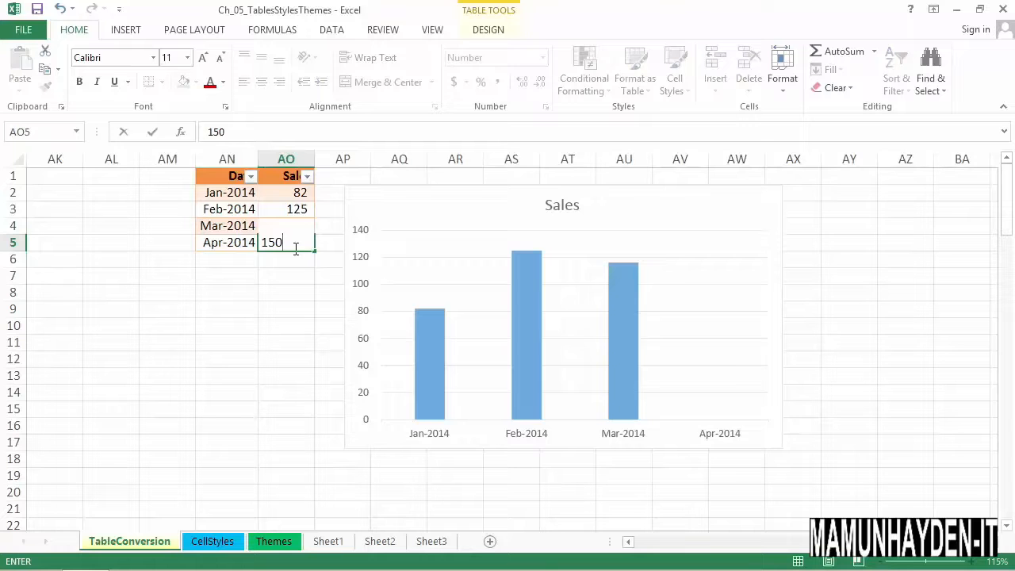
pyautogui.press('Return')
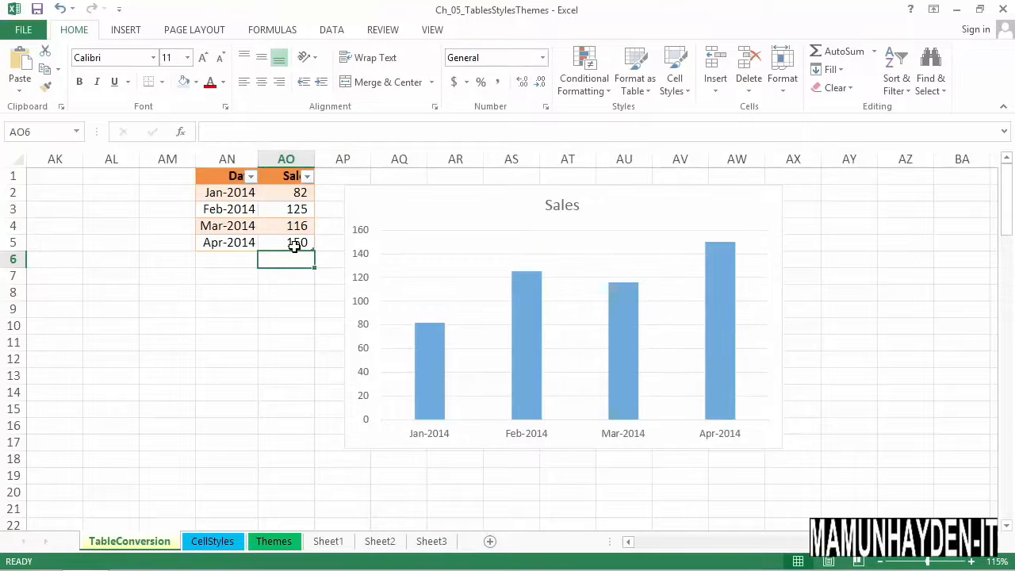
# - Move the chart farther from the table and add a Profits column with its header in AP1
pyautogui.moveTo(423, 198); pyautogui.dragTo(551, 217)
pyautogui.click(342, 181)
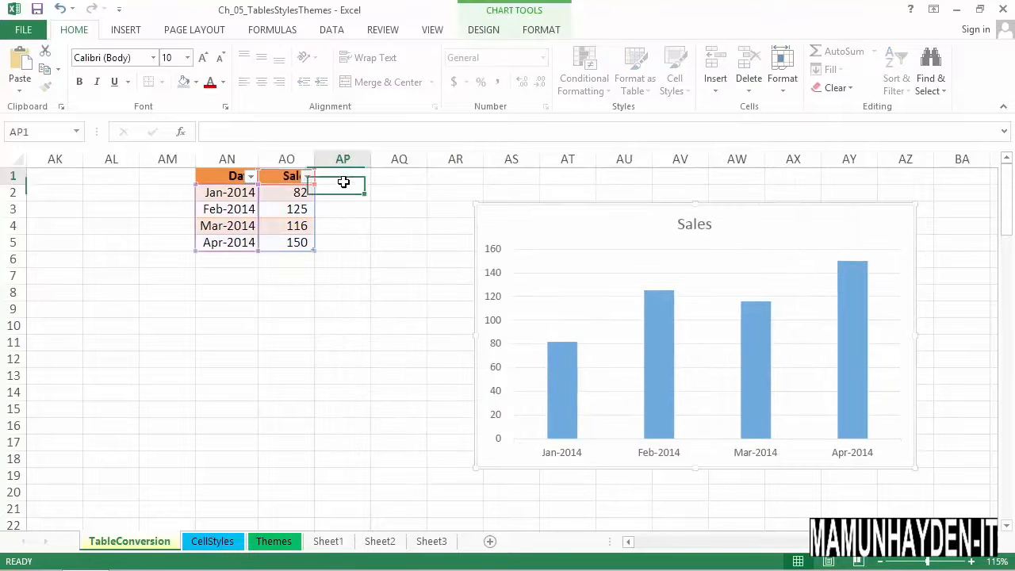
pyautogui.write('Profits')
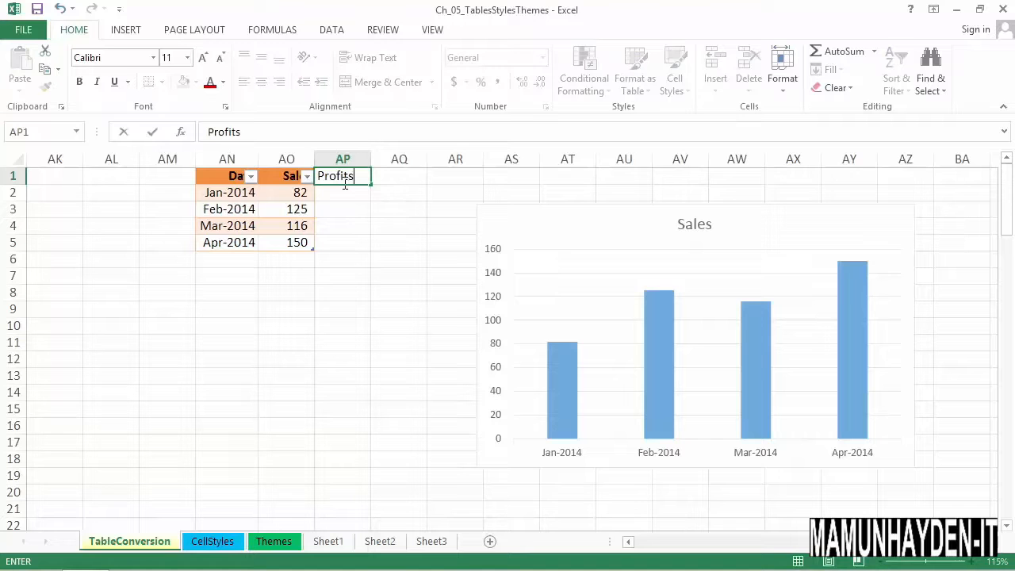
pyautogui.press('Return')
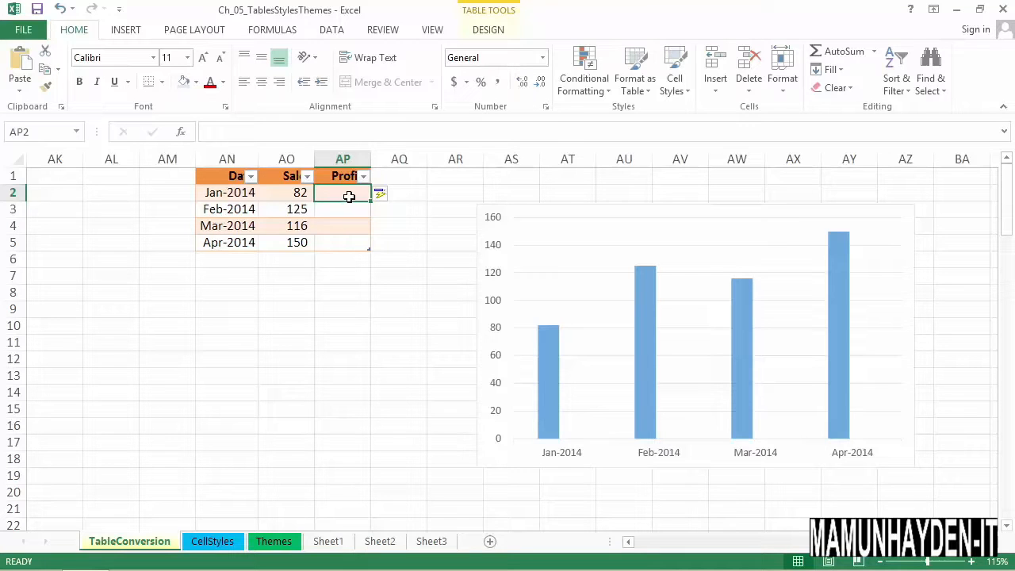
# - Fill the Profits column in AP2:AP5 with 10, 40, 67 and 123
pyautogui.write('10')
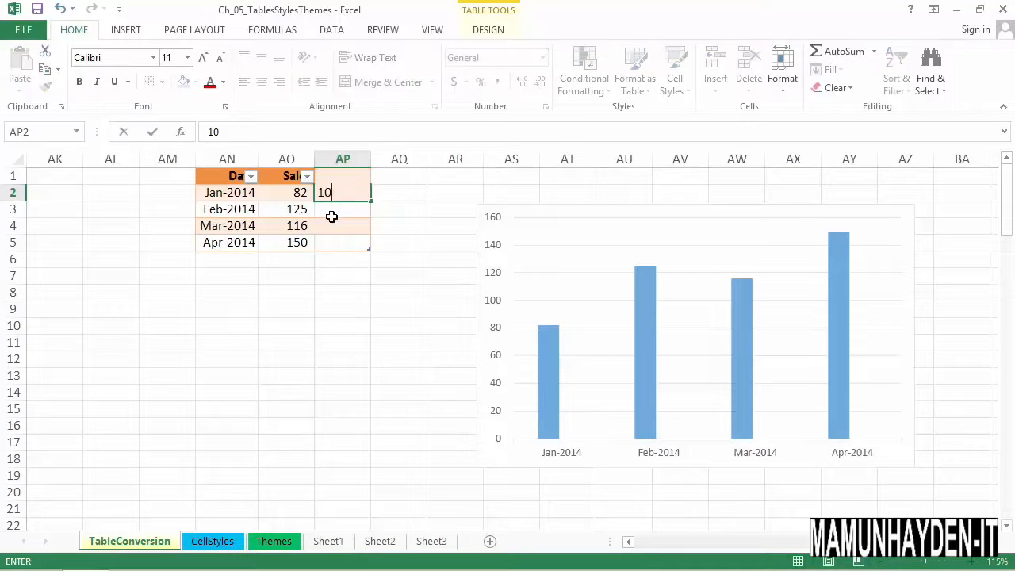
pyautogui.press('Return')
pyautogui.write('40')
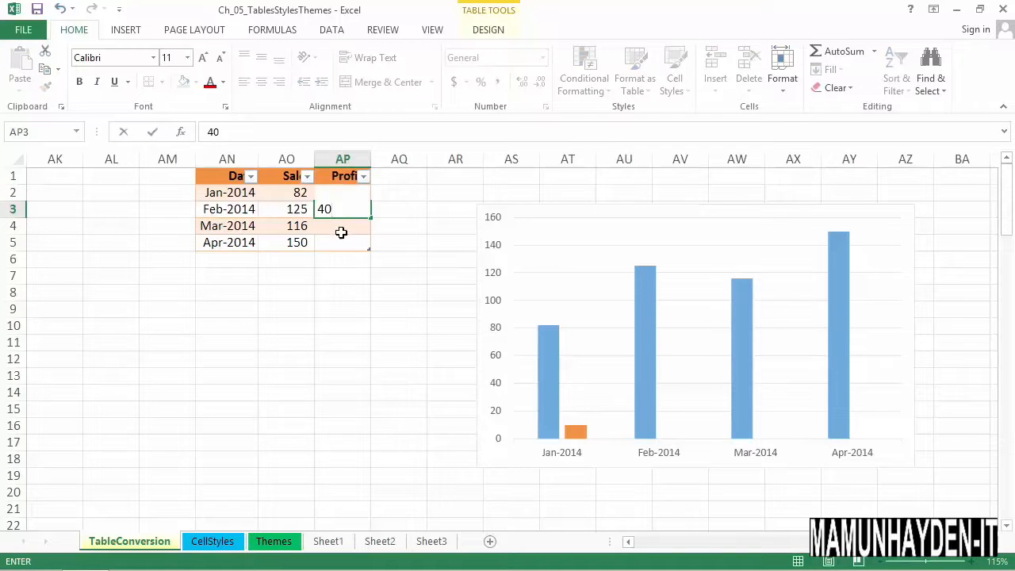
pyautogui.press('Return')
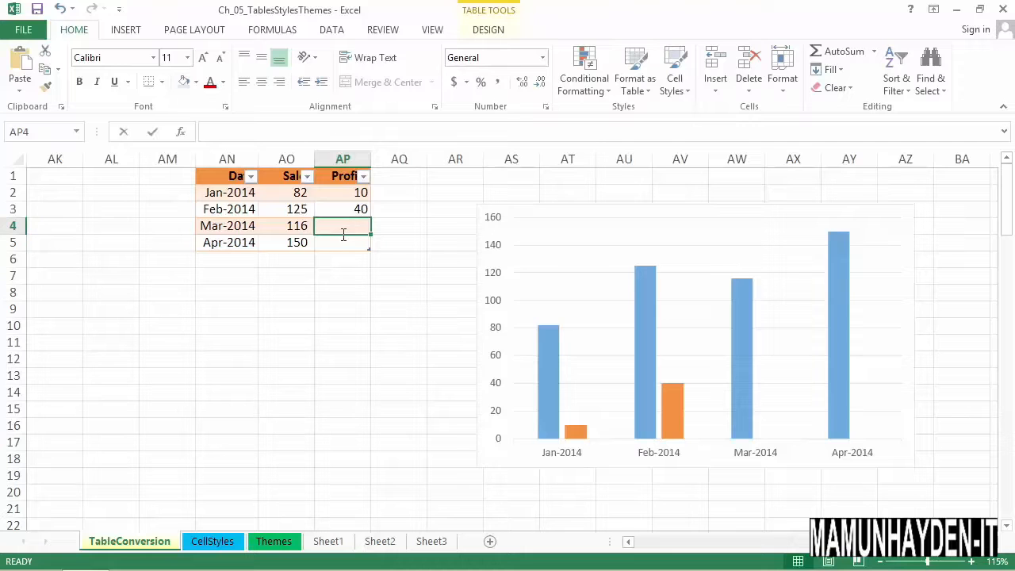
pyautogui.write('67')
pyautogui.press('Return')
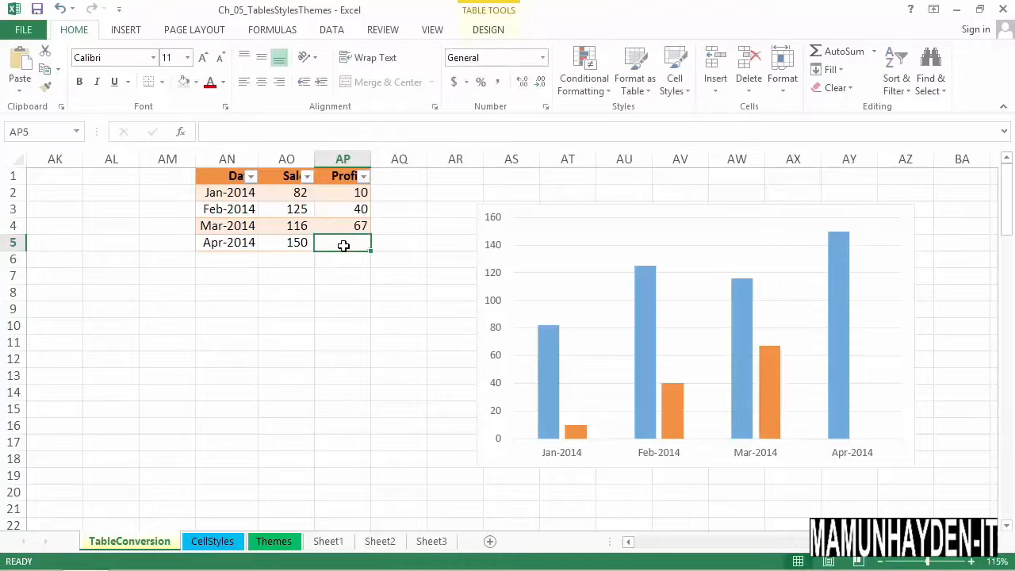
pyautogui.write('123')
pyautogui.press('Return')
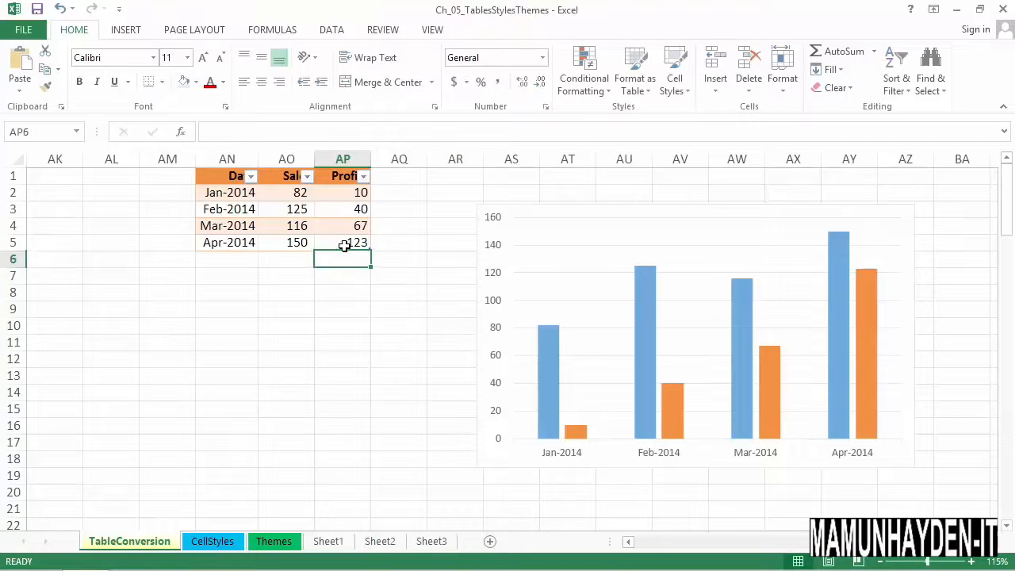
# - Extend the table's Date column by one month to May-2014 in AN6
pyautogui.click(249, 247)
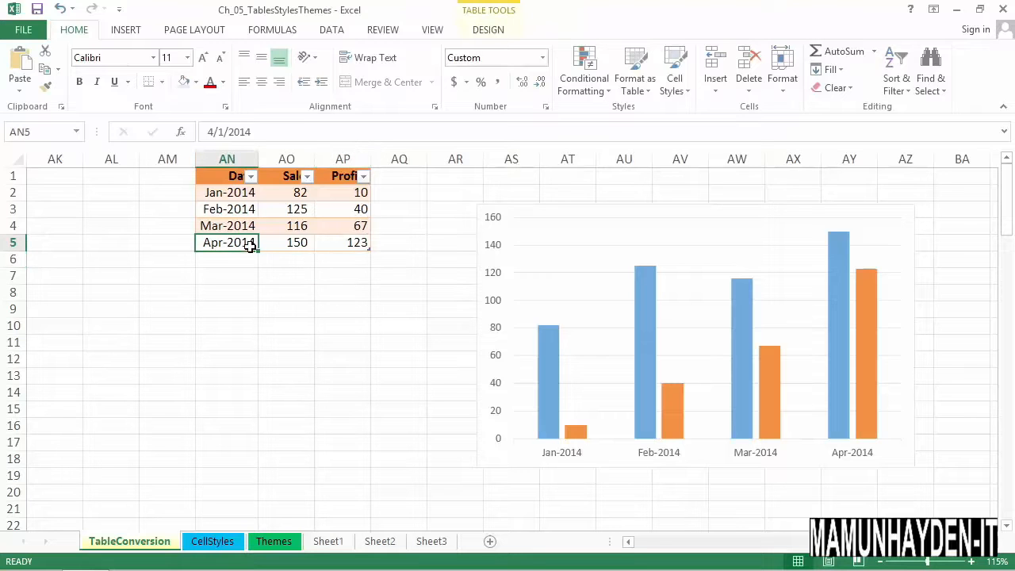
pyautogui.moveTo(263, 257); pyautogui.dragTo(249, 268)
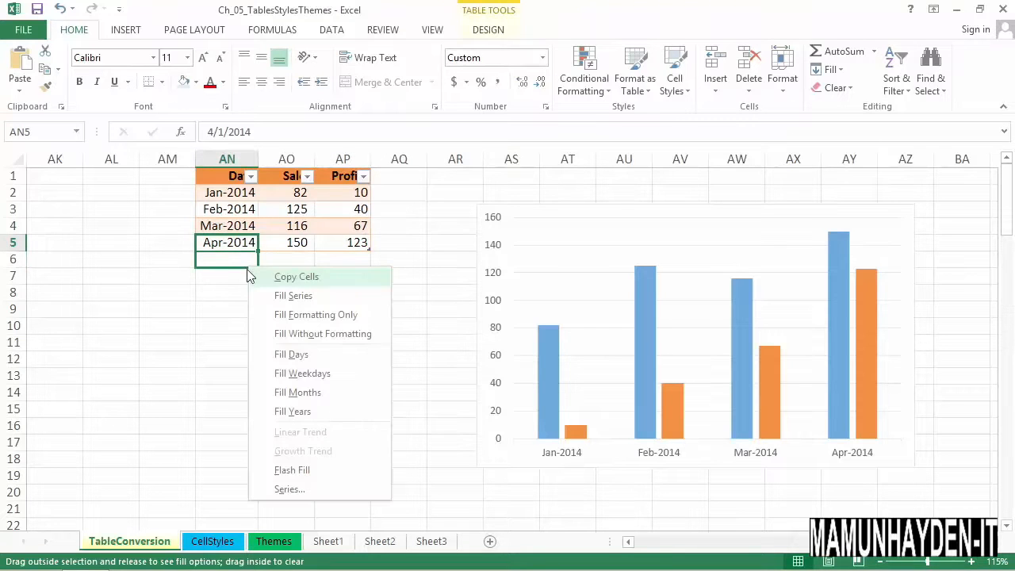
pyautogui.click(304, 392)
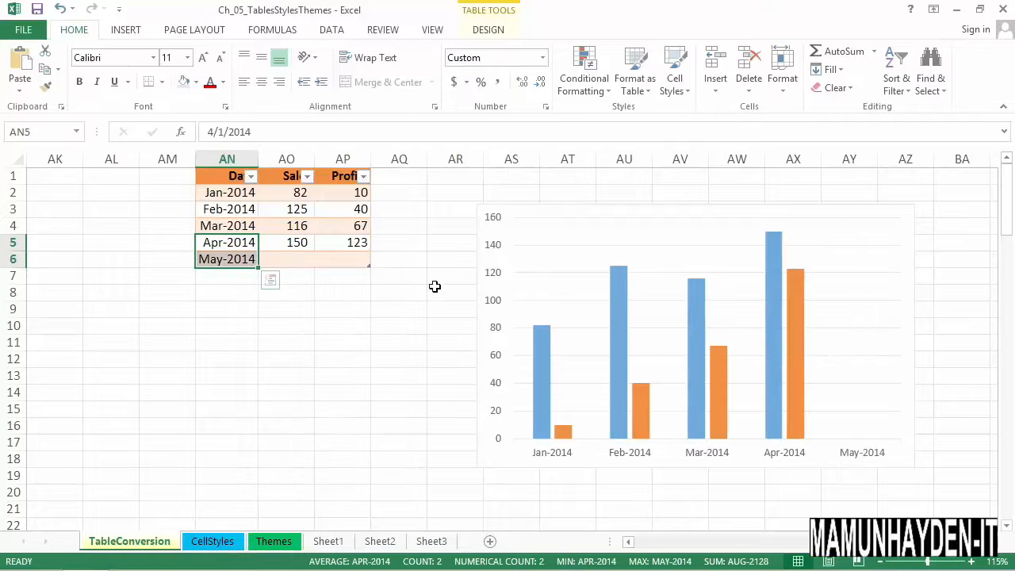
pyautogui.click(522, 221)
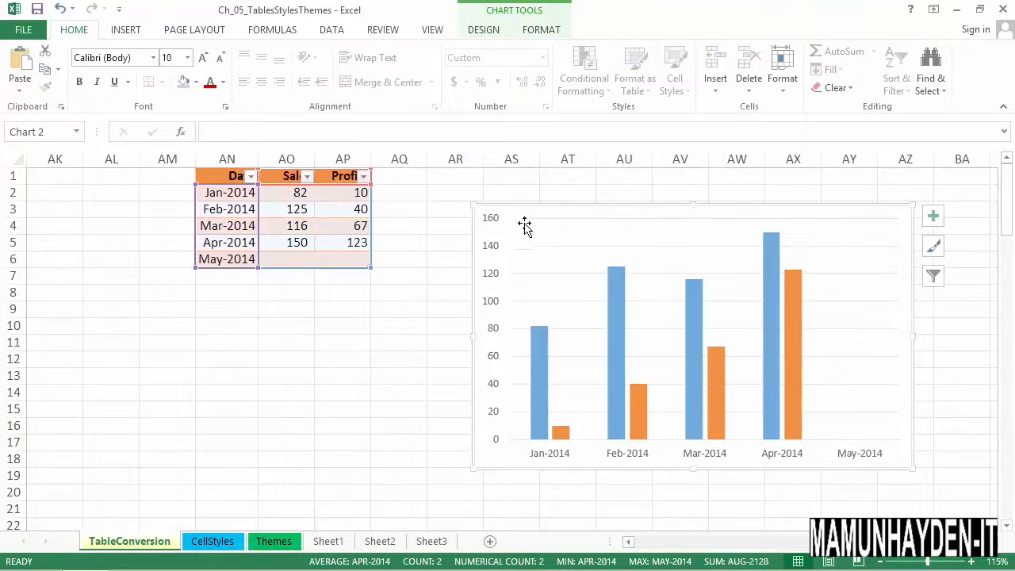
pyautogui.click(231, 197)
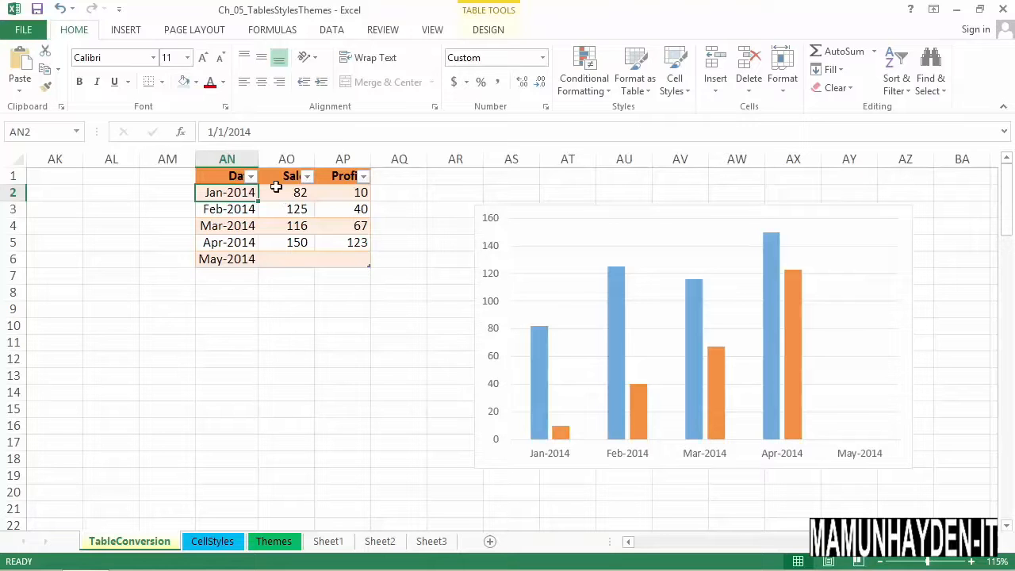
pyautogui.moveTo(242, 176); pyautogui.dragTo(338, 266)
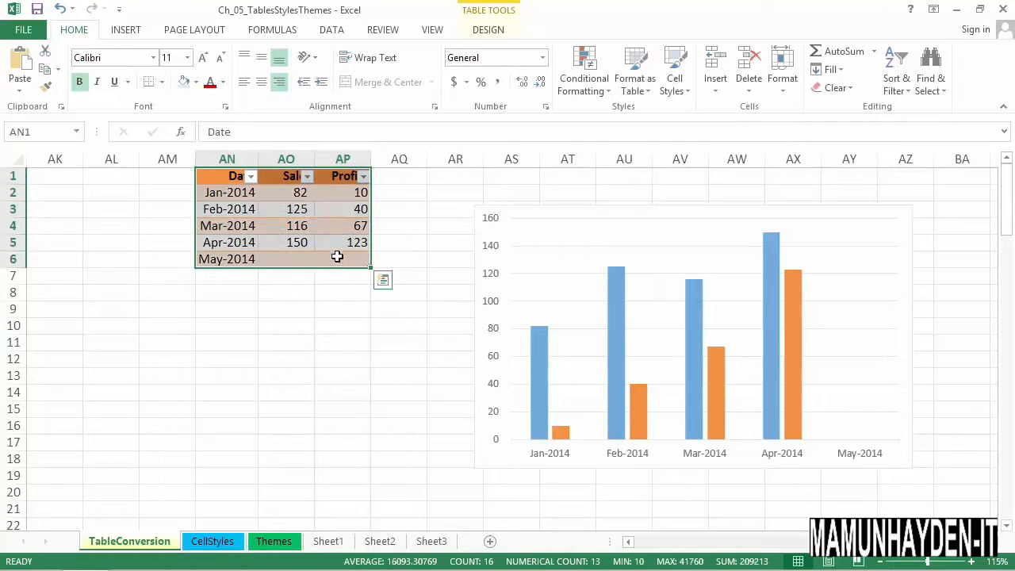
pyautogui.click(337, 266)
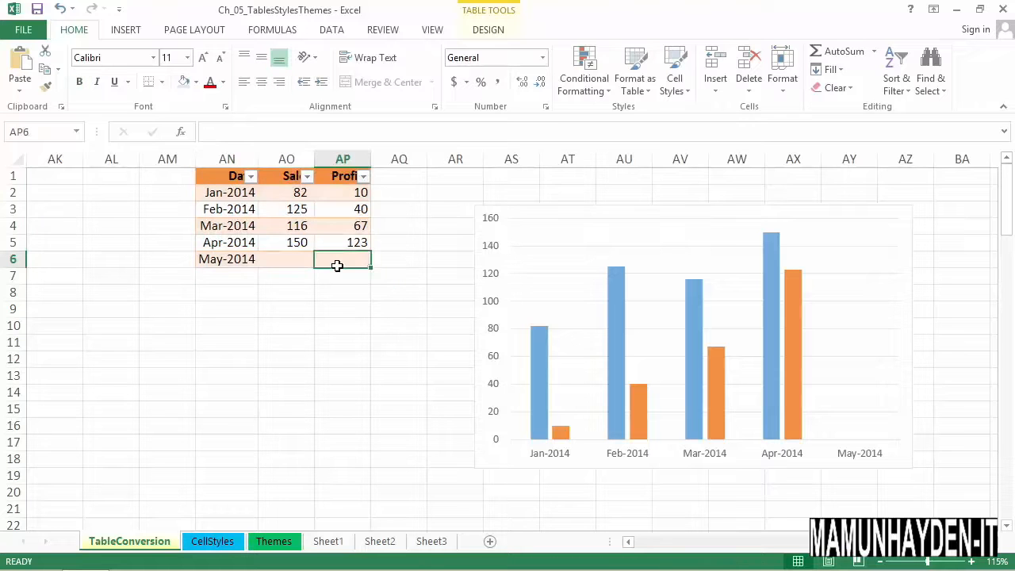